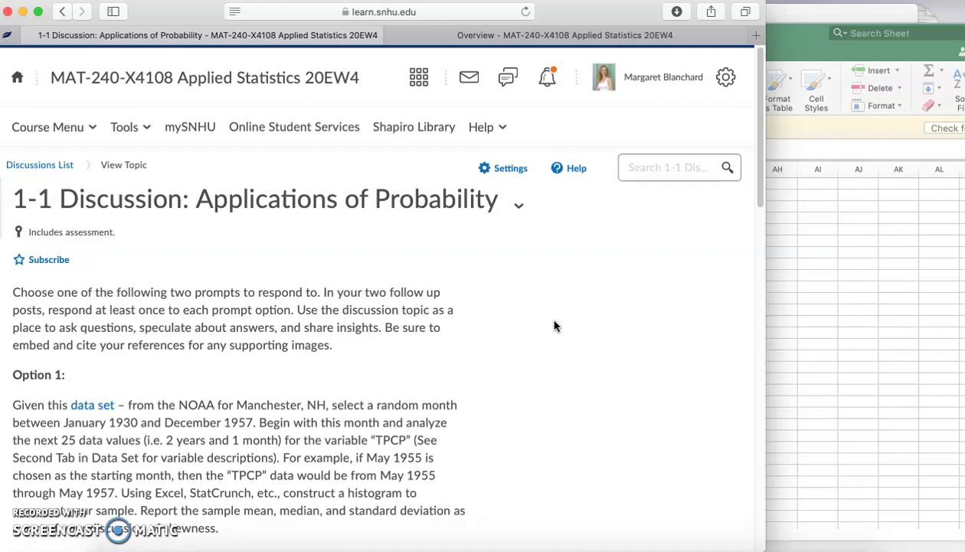
# Bring the mat_240_weather_data_set workbook in front of the 1-1 Discussion prompt.
pyautogui.click(803, 43)
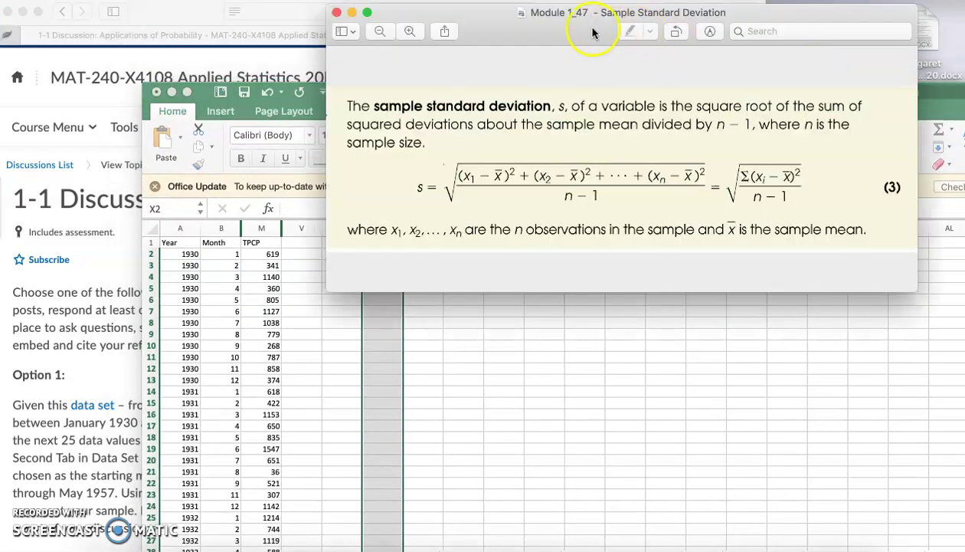
# Reposition the Sample Standard Deviation formula window and capture a screenshot.
pyautogui.moveTo(592, 28); pyautogui.dragTo(543, 107)
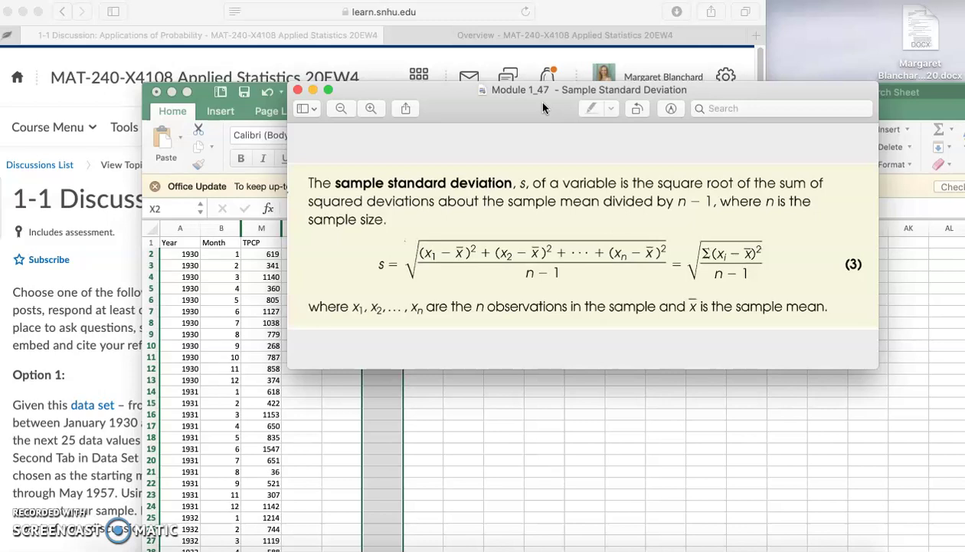
pyautogui.press('super+shift+4')
# Copy the first 25 TPCP values in M2:M26, January 1930 to February 1932.
pyautogui.moveTo(466, 90); pyautogui.dragTo(622, 191)
pyautogui.click(389, 90)
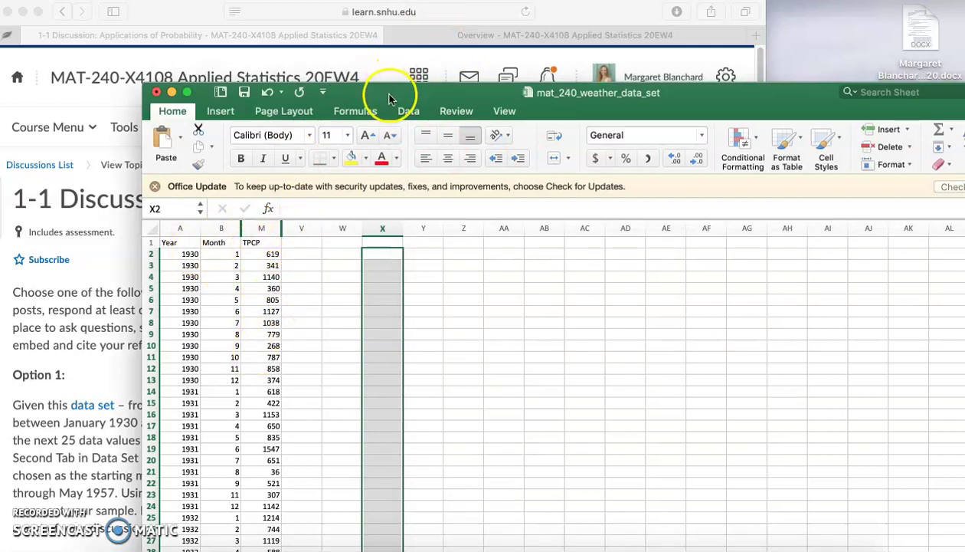
pyautogui.moveTo(388, 92); pyautogui.dragTo(477, 13)
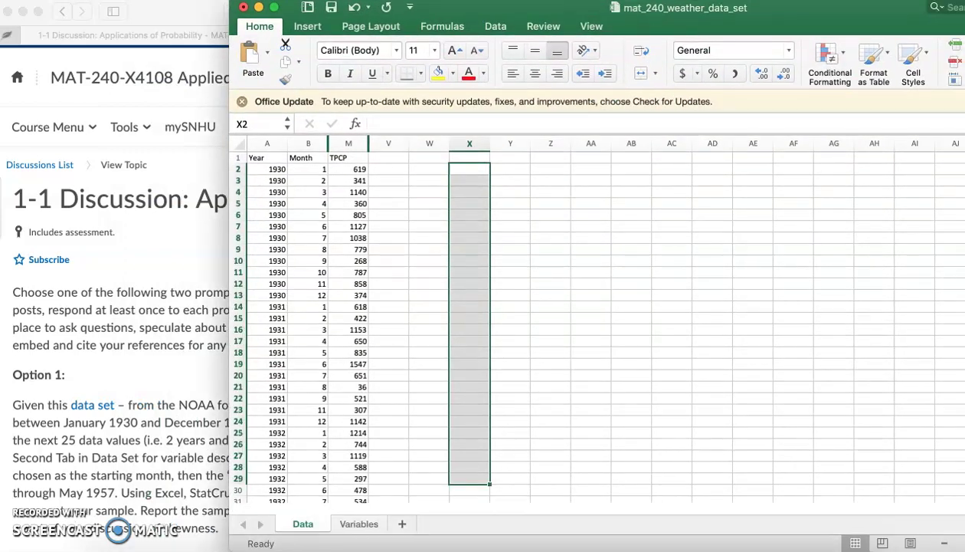
pyautogui.moveTo(357, 170); pyautogui.dragTo(354, 446)
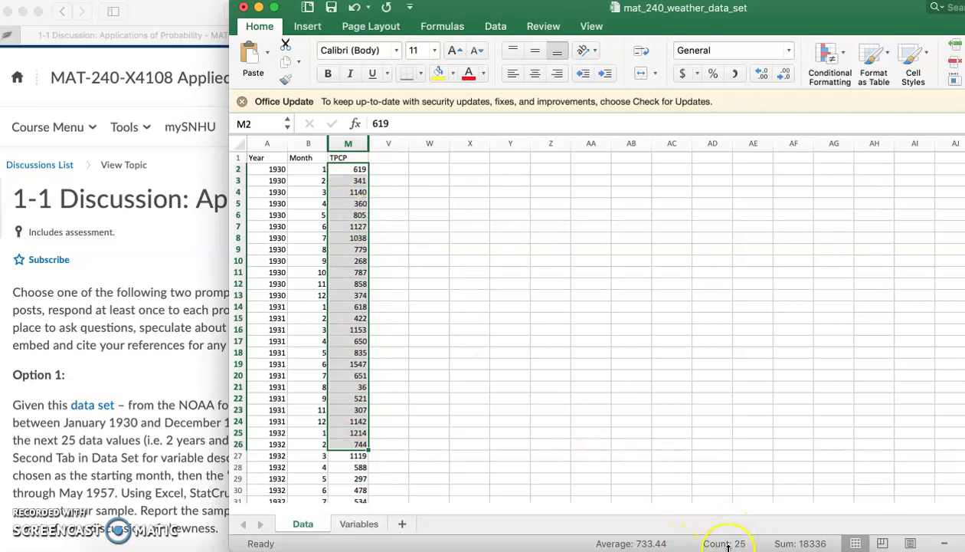
pyautogui.hotkey('ctrl', 'c')
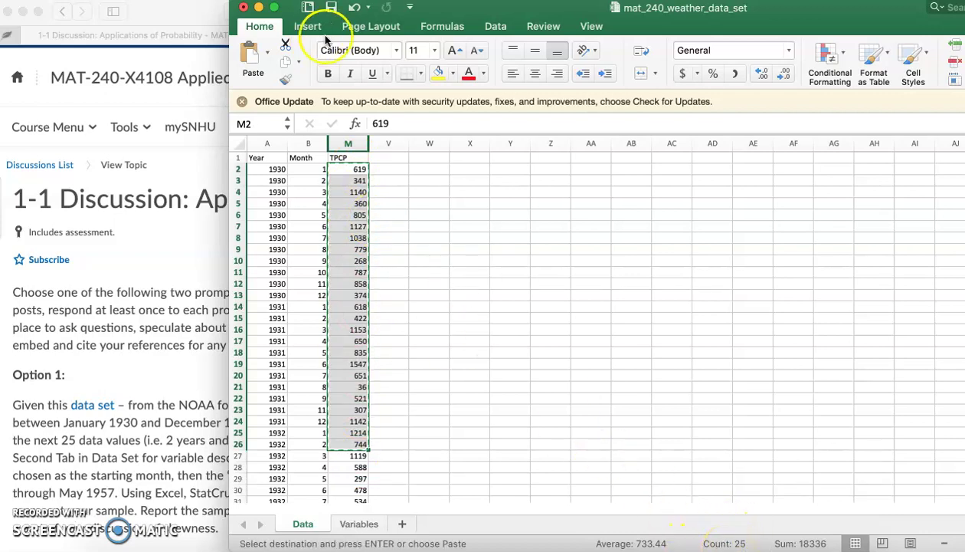
pyautogui.moveTo(438, 8); pyautogui.dragTo(592, 242)
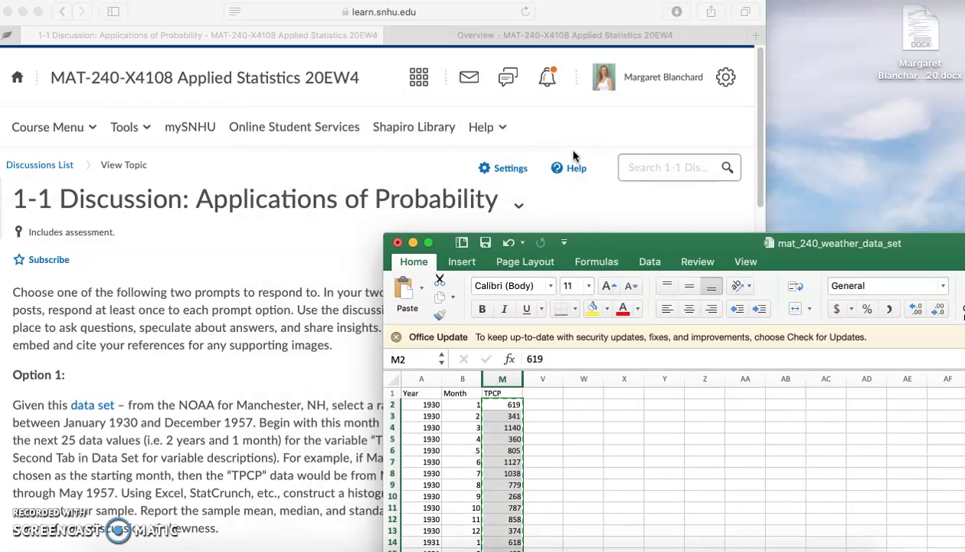
# Launch StatCrunch in a new window via MyStatLab's MyLab Statistics StatCrunch link.
pyautogui.click(479, 35)
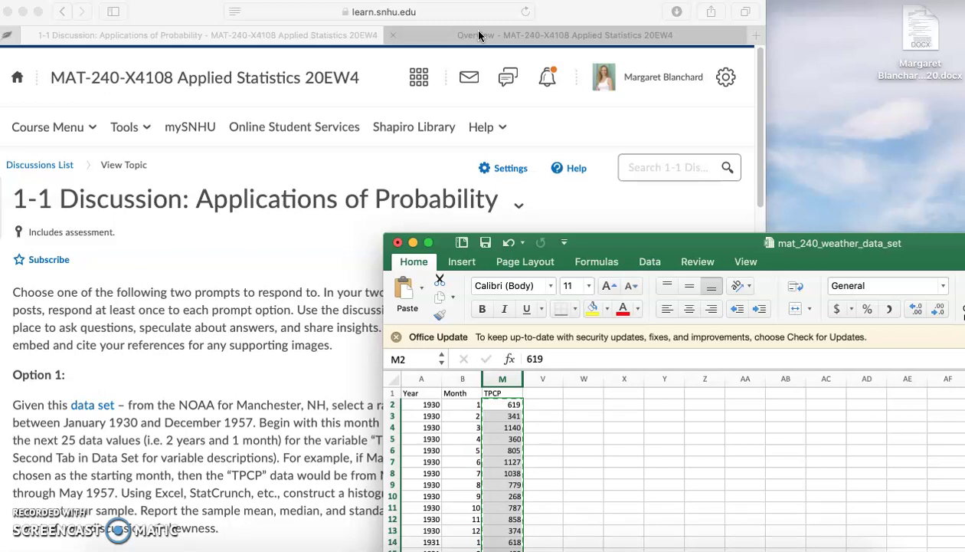
pyautogui.click(479, 35)
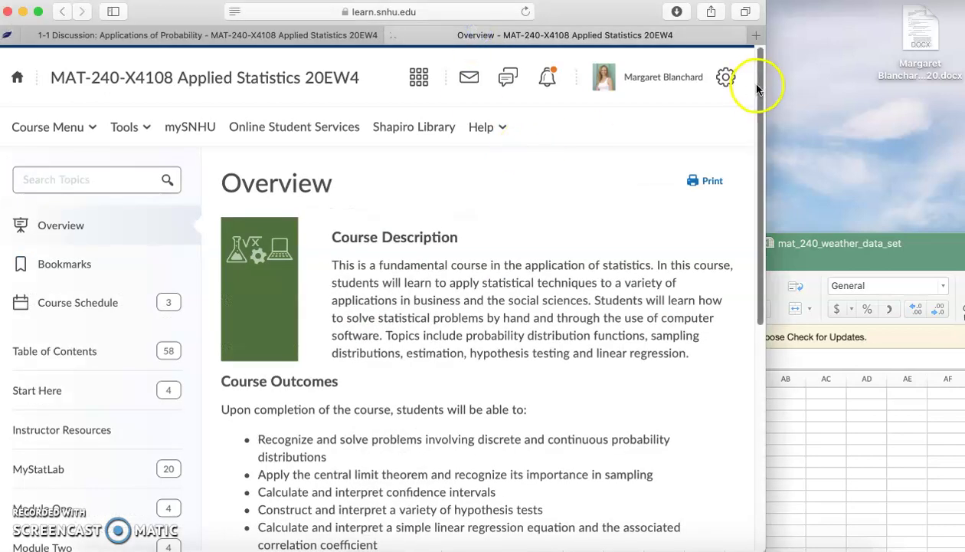
pyautogui.moveTo(757, 90); pyautogui.dragTo(759, 173)
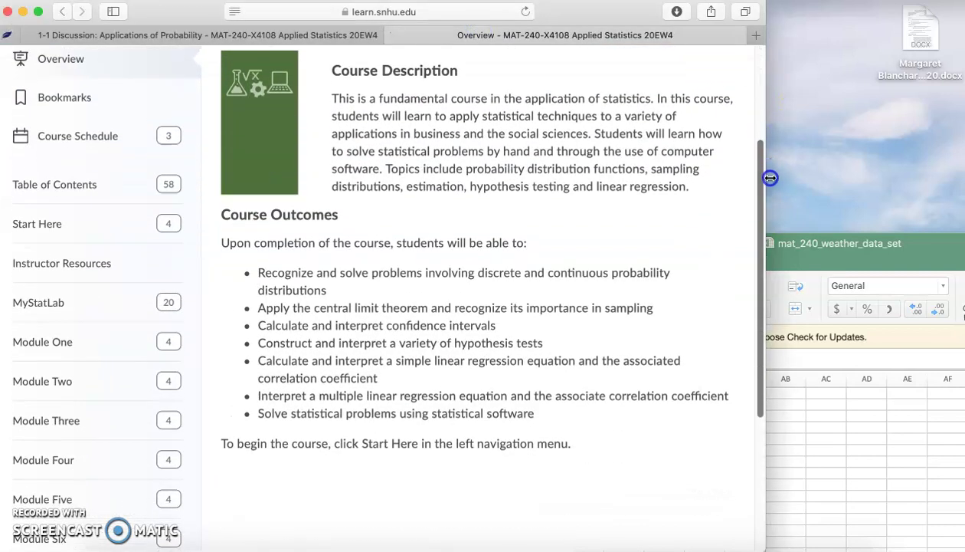
pyautogui.click(38, 305)
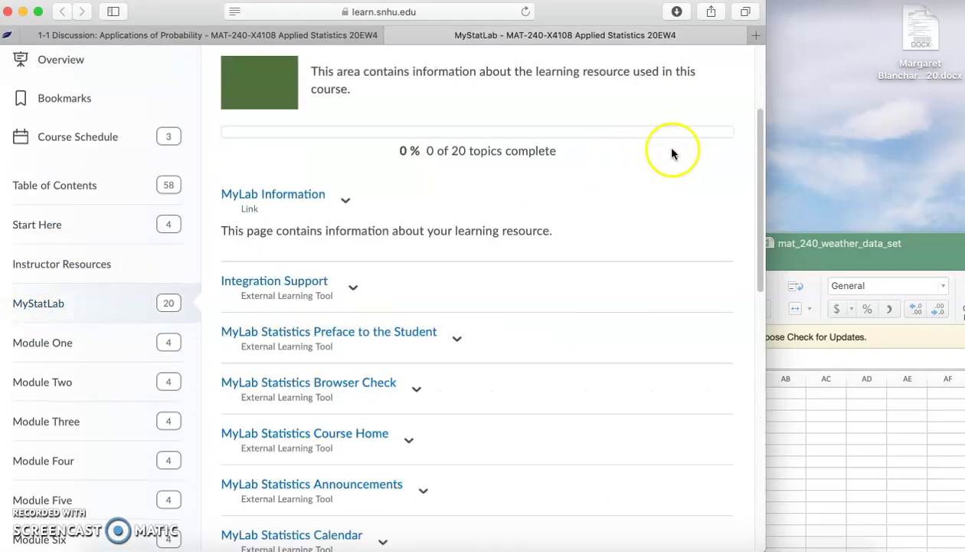
pyautogui.moveTo(763, 123); pyautogui.dragTo(762, 406)
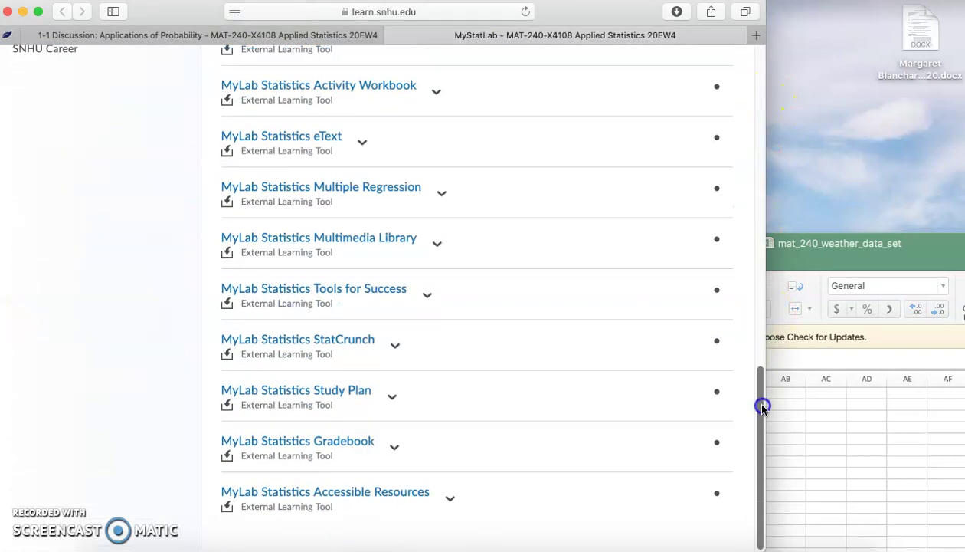
pyautogui.click(291, 345)
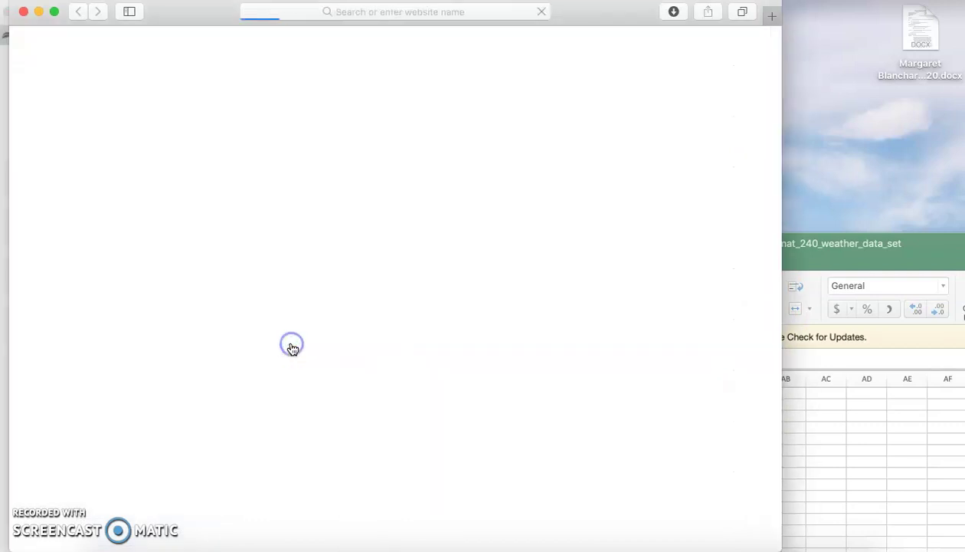
pyautogui.click(23, 14)
pyautogui.click(197, 302)
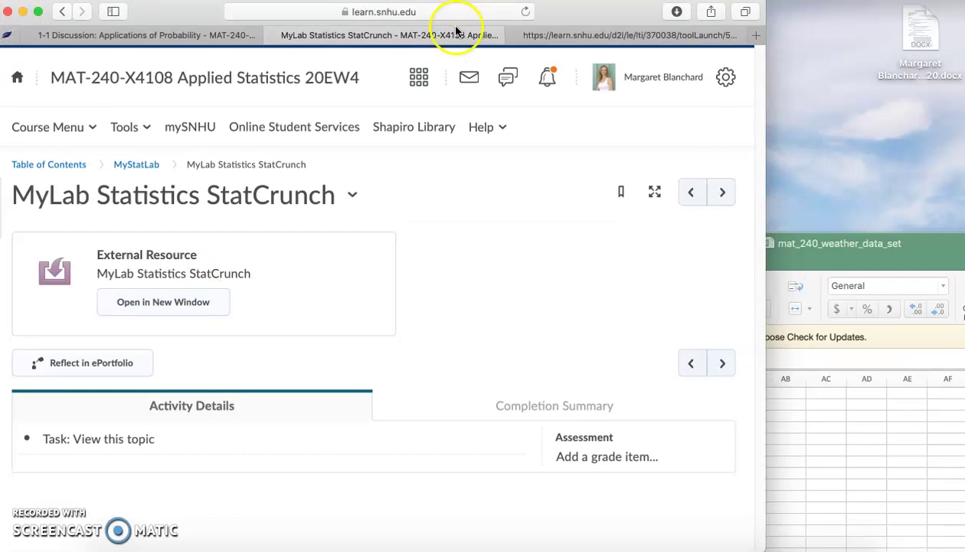
pyautogui.click(537, 36)
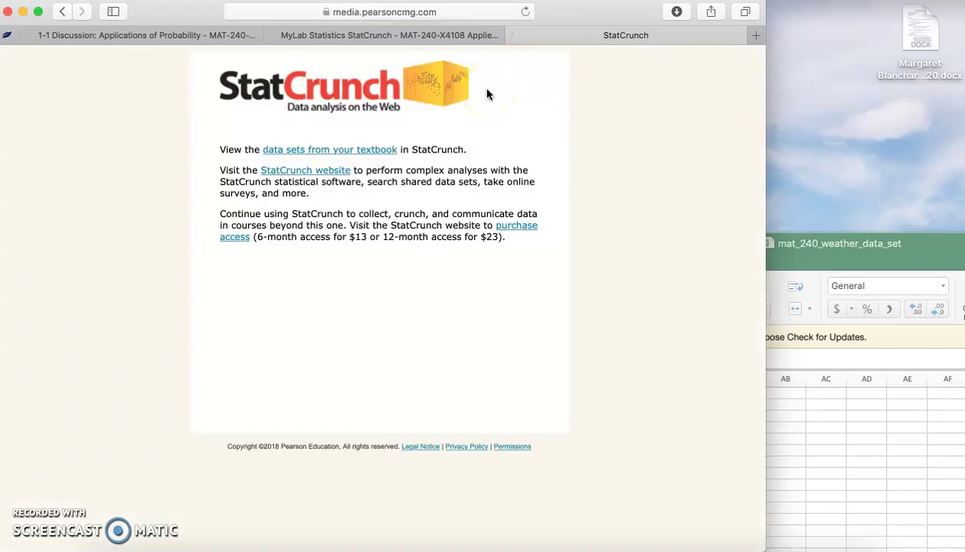
# Open the Chapter 2 data set 2_1_Example1 and close the duplicate StatCrunch pages.
pyautogui.click(356, 152)
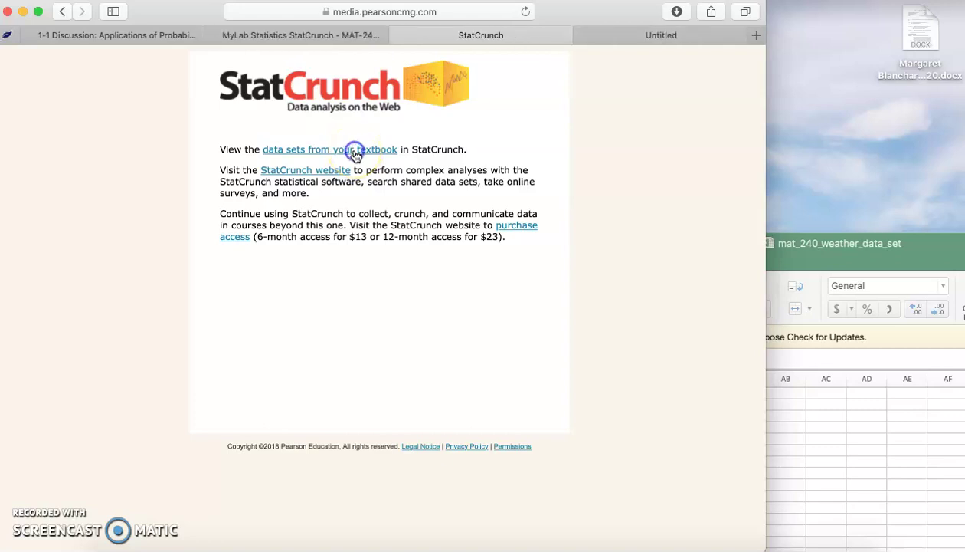
pyautogui.click(634, 33)
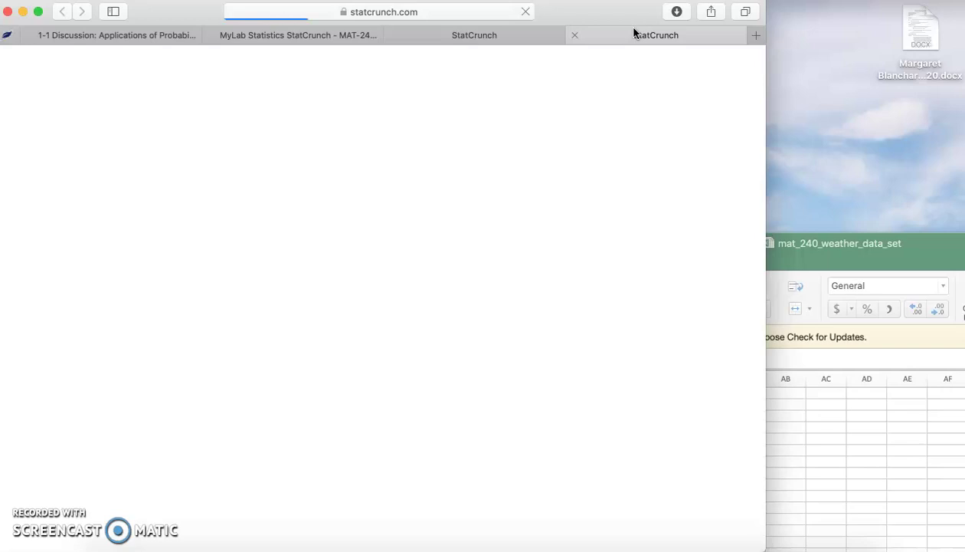
pyautogui.click(76, 267)
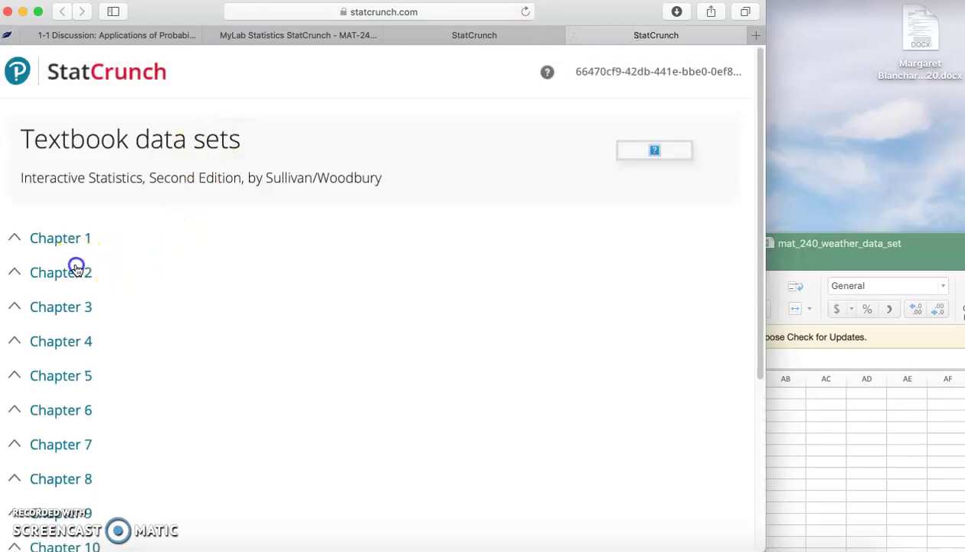
pyautogui.click(80, 308)
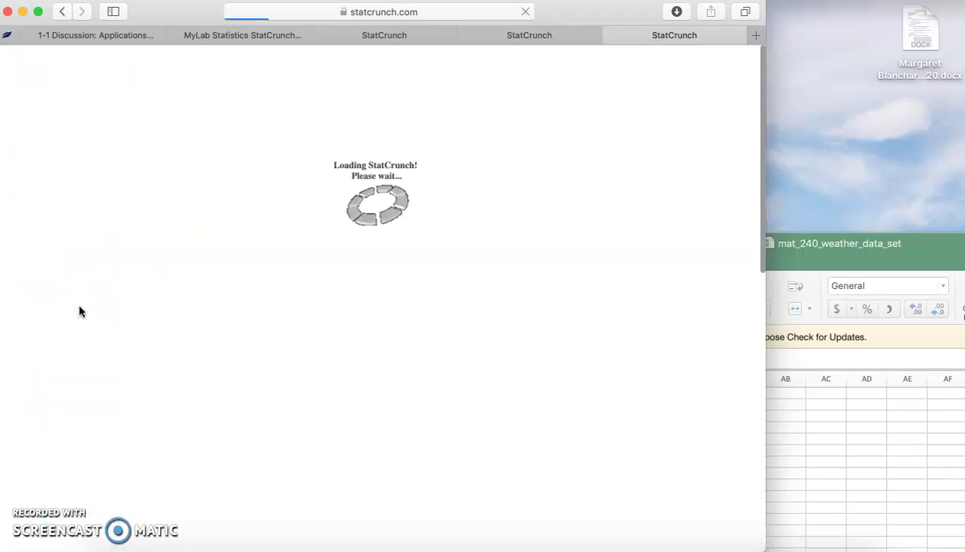
pyautogui.click(467, 38)
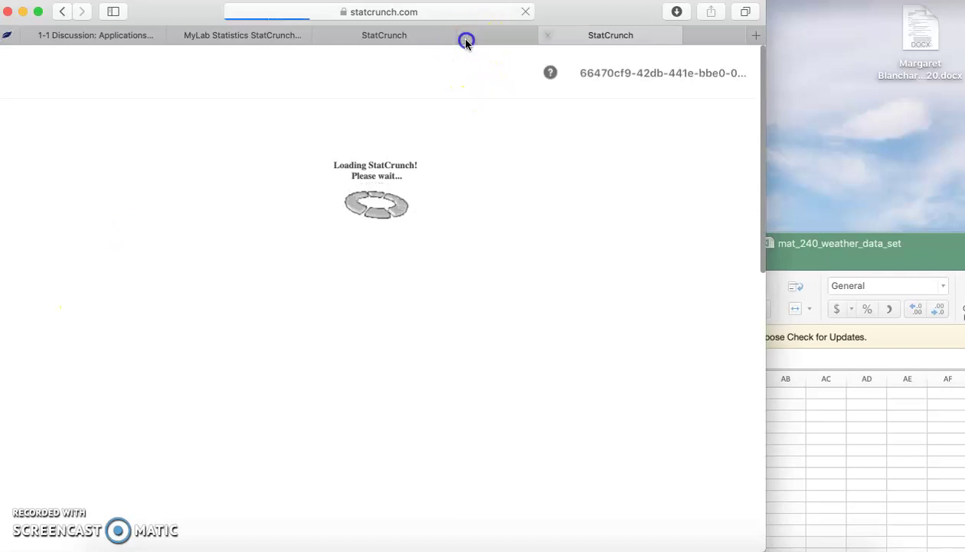
pyautogui.click(322, 35)
pyautogui.click(191, 39)
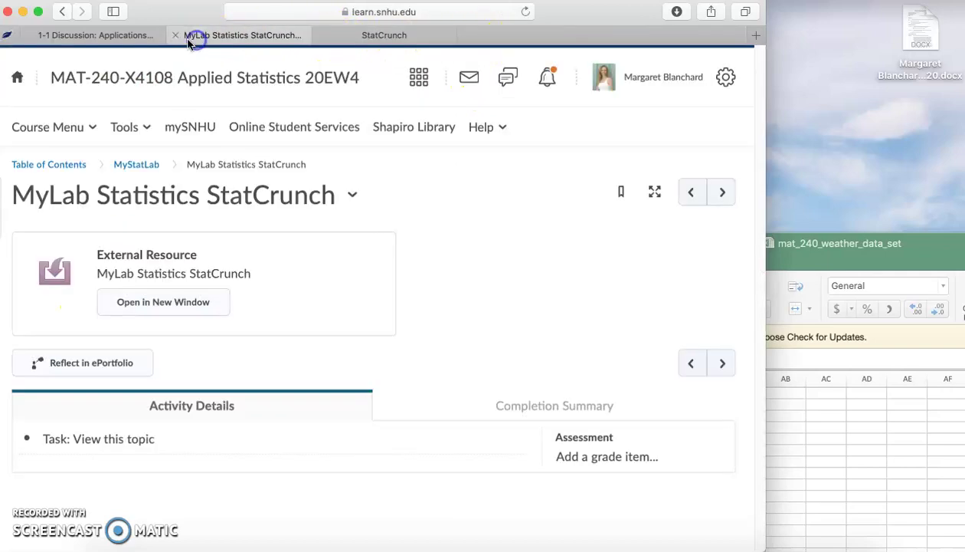
pyautogui.click(176, 35)
pyautogui.click(459, 40)
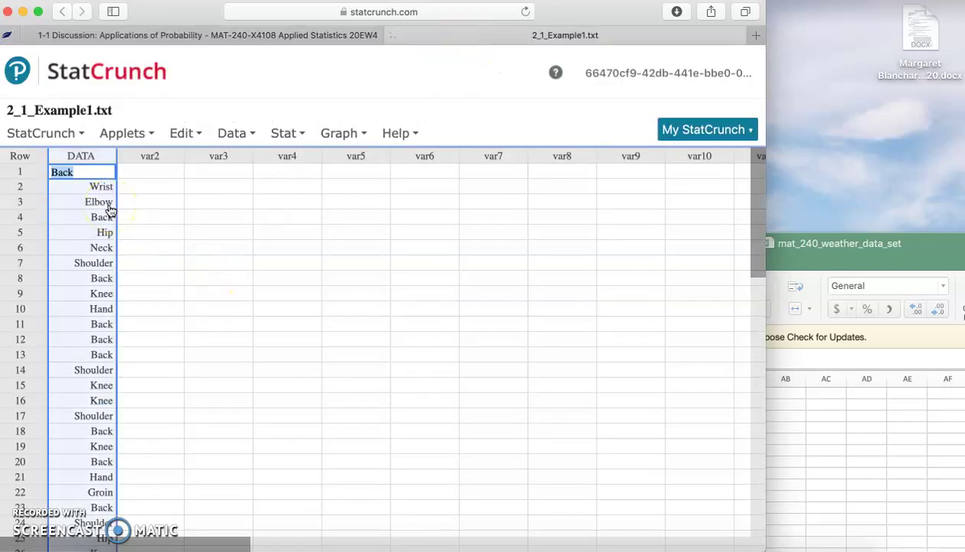
# Clear the example data and paste the TPCP values into var1, starting 619, 341, 1140.
pyautogui.press('Delete')
pyautogui.click(91, 170)
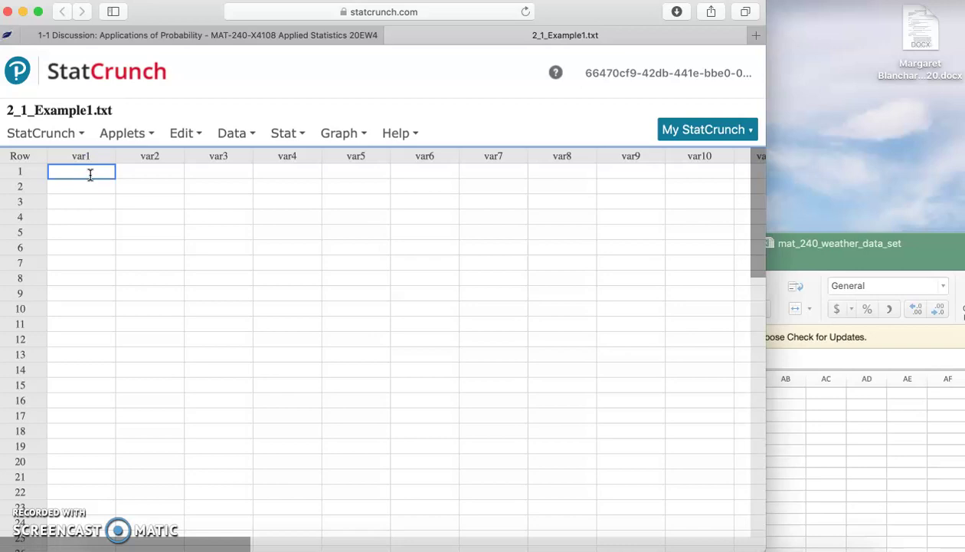
pyautogui.click(810, 245)
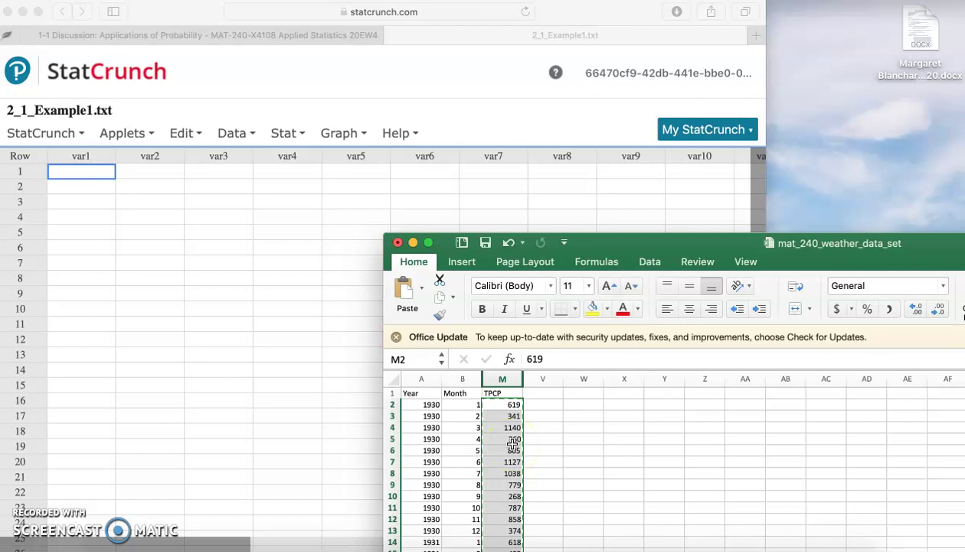
pyautogui.click(95, 174)
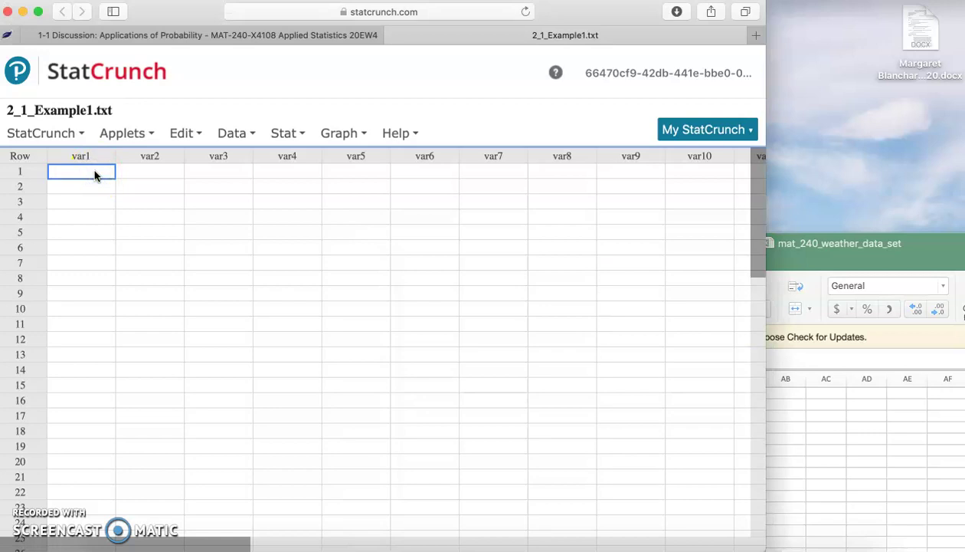
pyautogui.press('super+v')
pyautogui.click(178, 260)
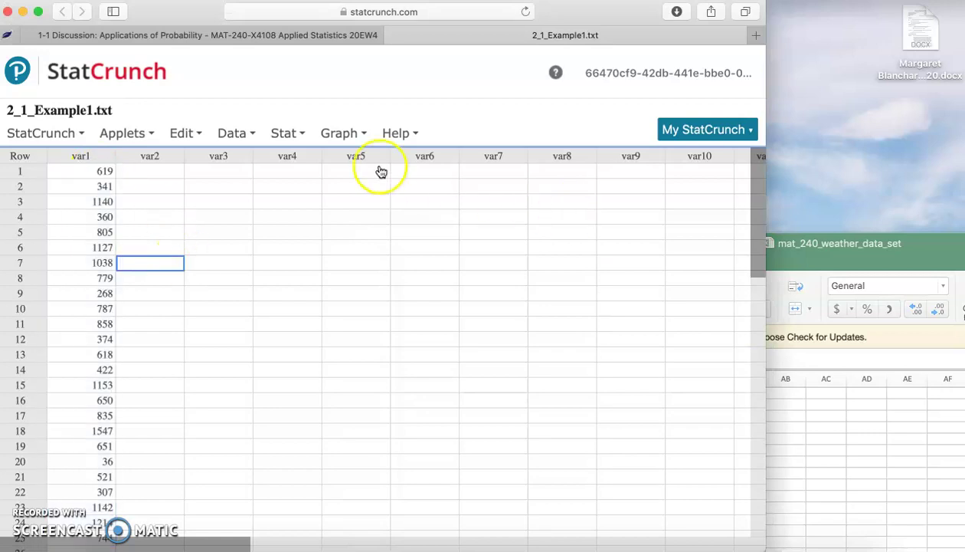
# Compute var1's Mean, Std. dev. and Median with Summary Stats > Columns: 733.44, 363.69585, 744.
pyautogui.click(250, 135)
pyautogui.click(299, 138)
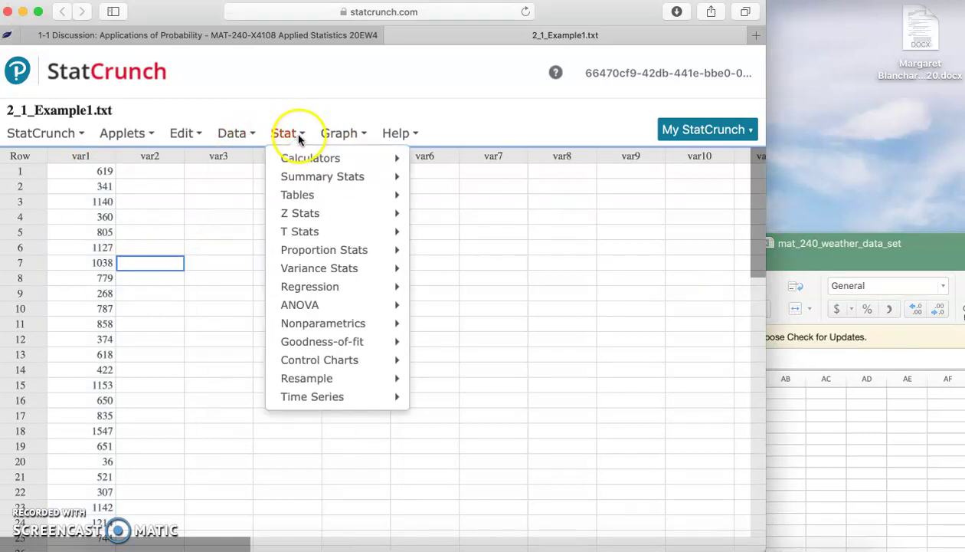
pyautogui.moveTo(314, 180)
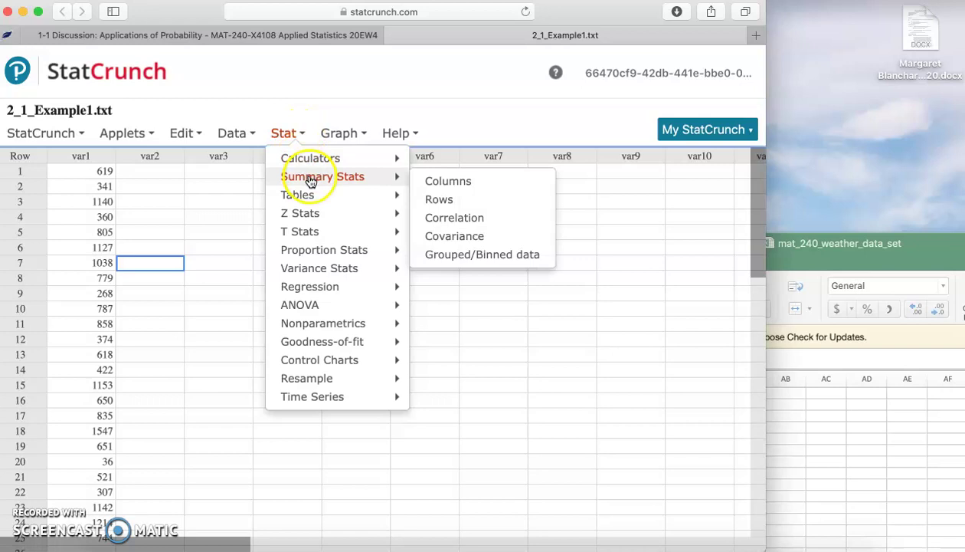
pyautogui.click(470, 187)
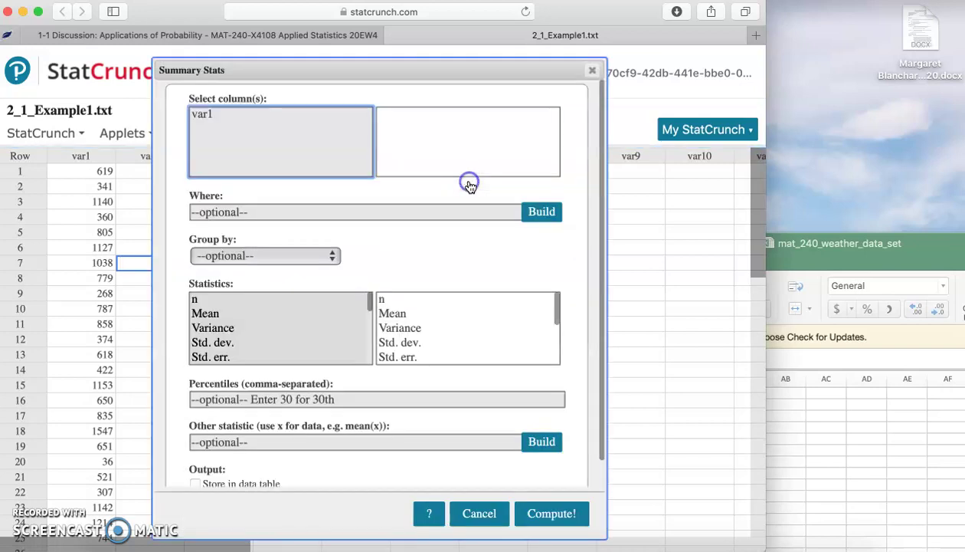
pyautogui.click(197, 115)
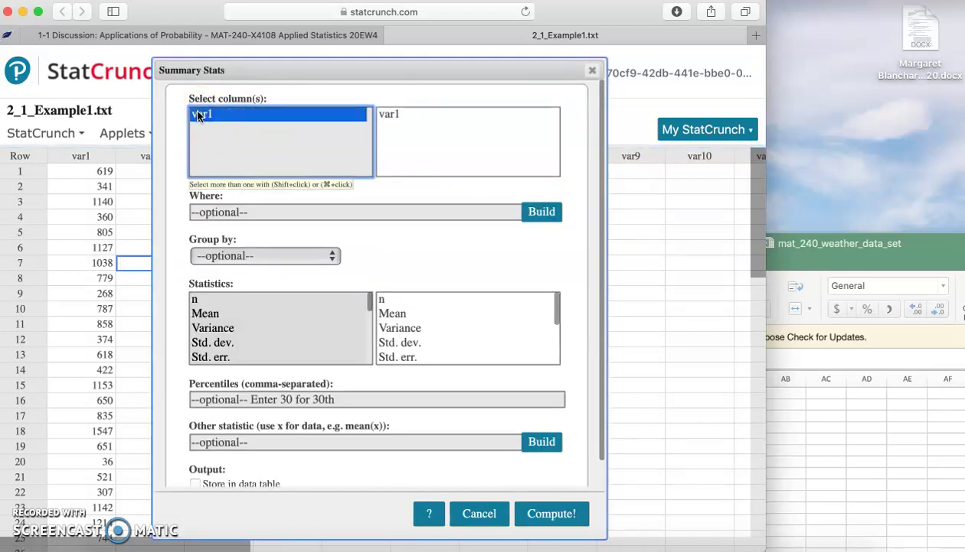
pyautogui.click(213, 315)
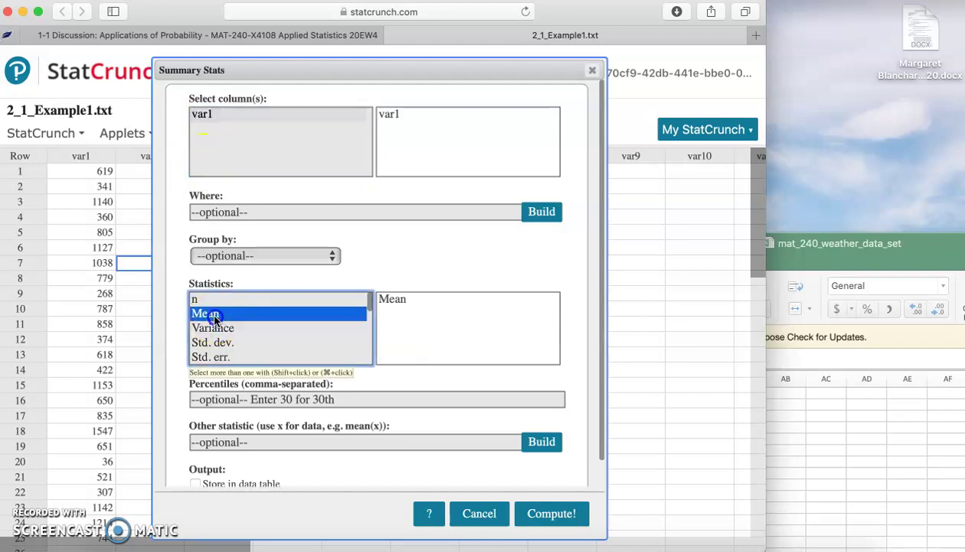
pyautogui.keyDown('super'); pyautogui.click(215, 343); pyautogui.keyUp('super')
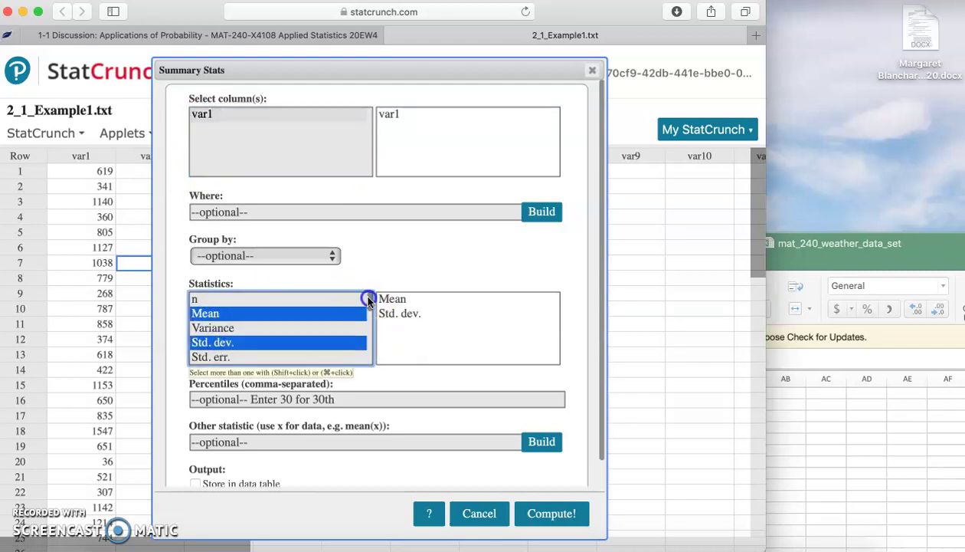
pyautogui.scroll(-1, 361, 300)
pyautogui.scroll(-1, 368, 306)
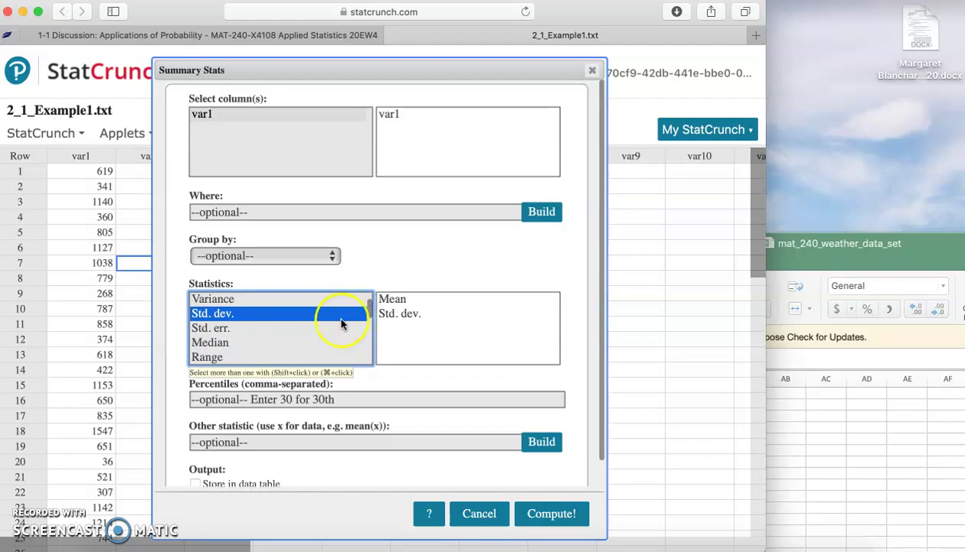
pyautogui.keyDown('super'); pyautogui.click(218, 344); pyautogui.keyUp('super')
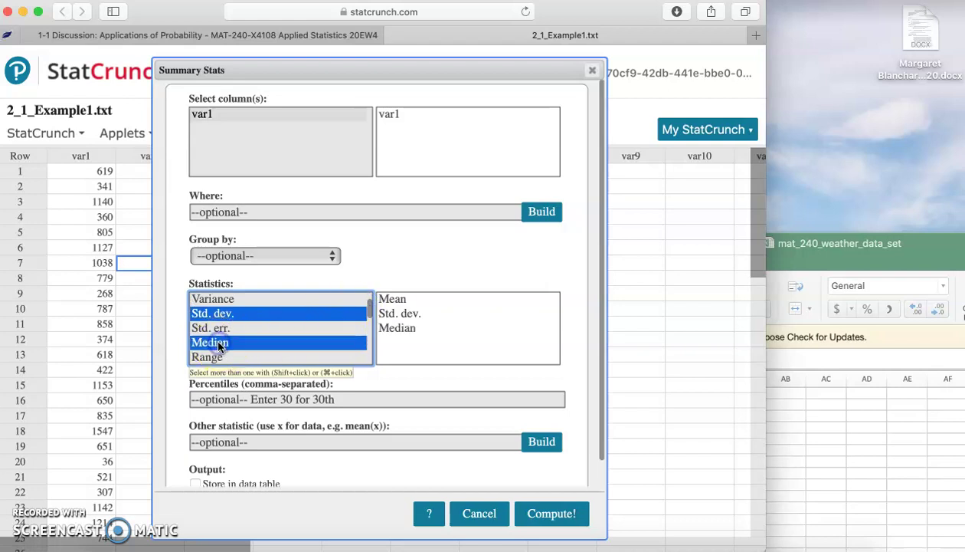
pyautogui.click(557, 513)
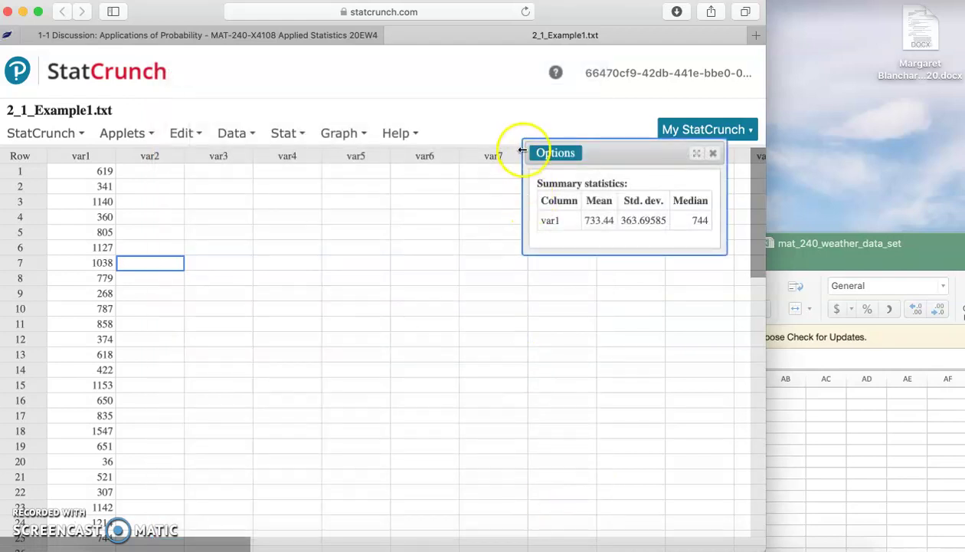
pyautogui.moveTo(521, 143); pyautogui.dragTo(464, 139)
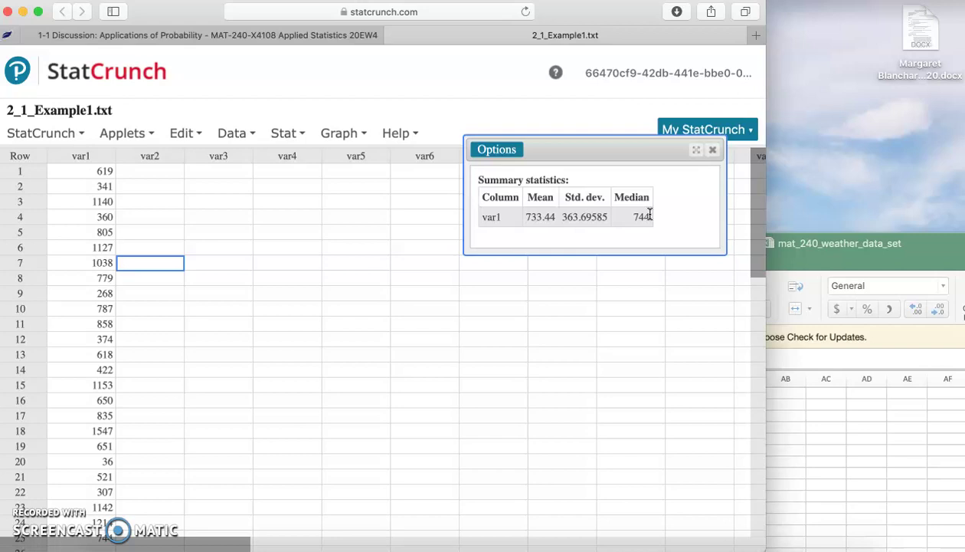
# Paste the 25 TPCP values into Excel column X starting at X4.
pyautogui.moveTo(766, 241); pyautogui.dragTo(630, 17)
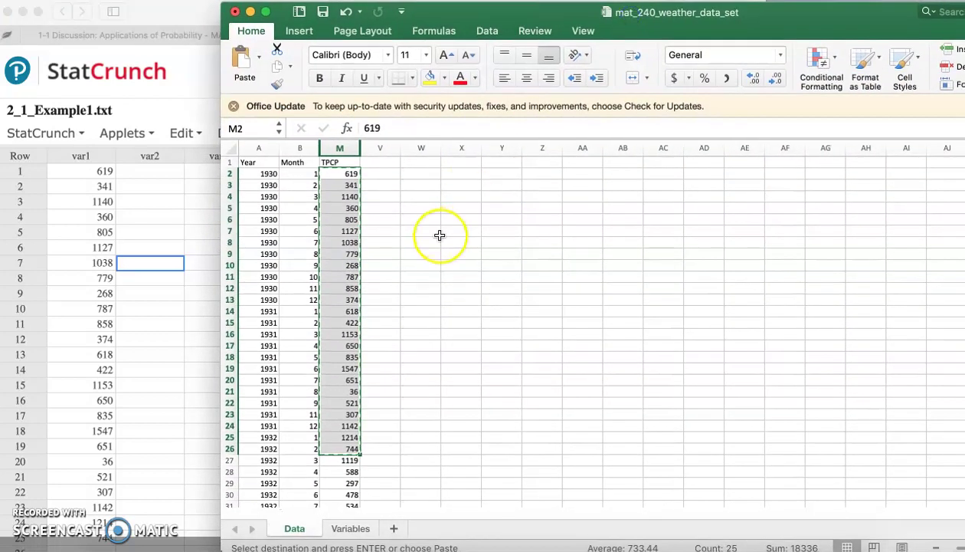
pyautogui.moveTo(528, 11); pyautogui.dragTo(427, 45)
pyautogui.click(353, 229)
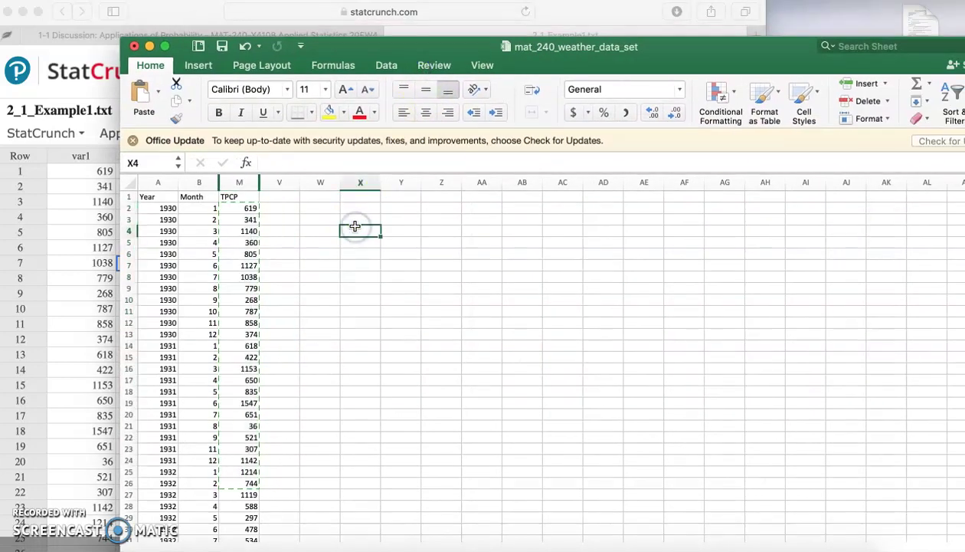
pyautogui.press('super+v')
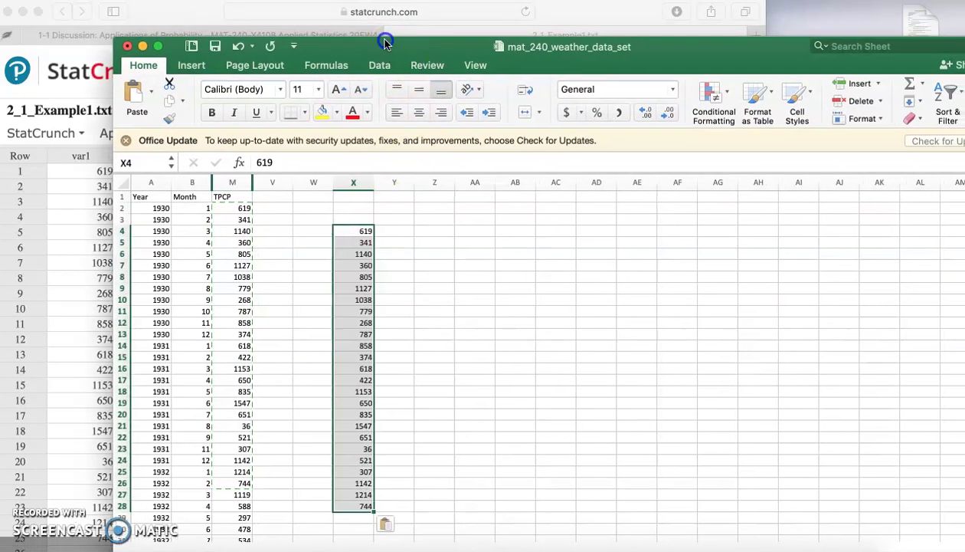
pyautogui.moveTo(398, 47); pyautogui.dragTo(365, 10)
pyautogui.click(365, 190)
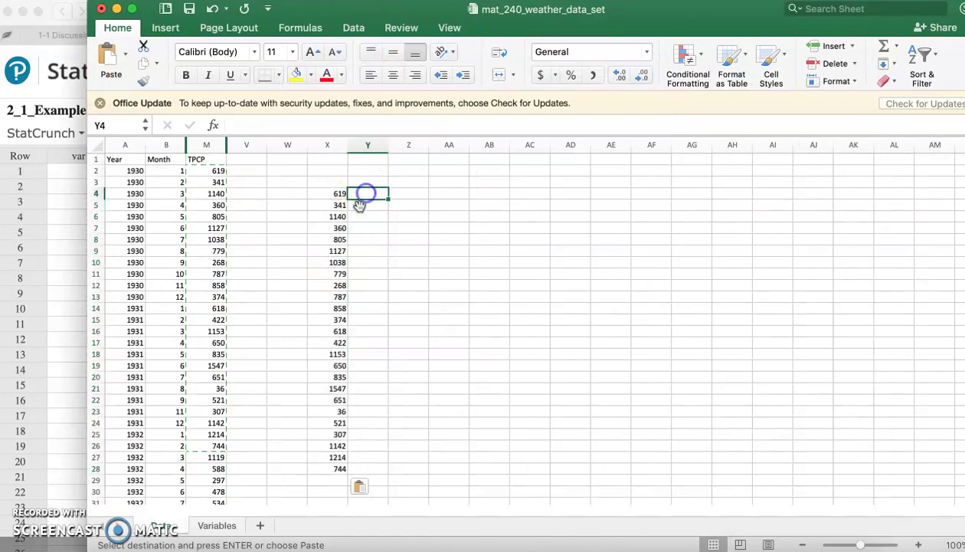
# Enter =AVERAGE(X4:X28) in X29, returning 733.44.
pyautogui.click(325, 478)
pyautogui.write('=su')
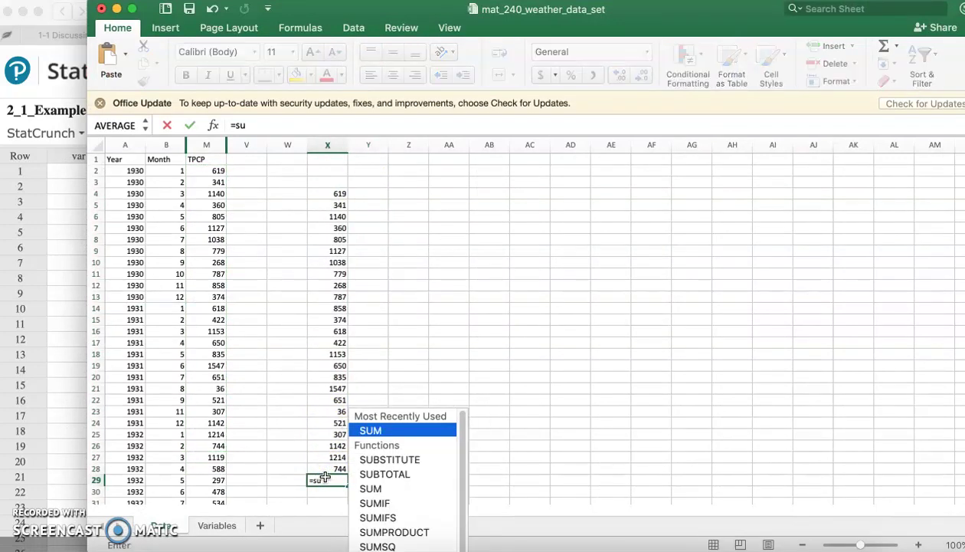
pyautogui.press('BackSpace')
pyautogui.press('BackSpace')
pyautogui.write('m')
pyautogui.press('BackSpace')
pyautogui.write('aver')
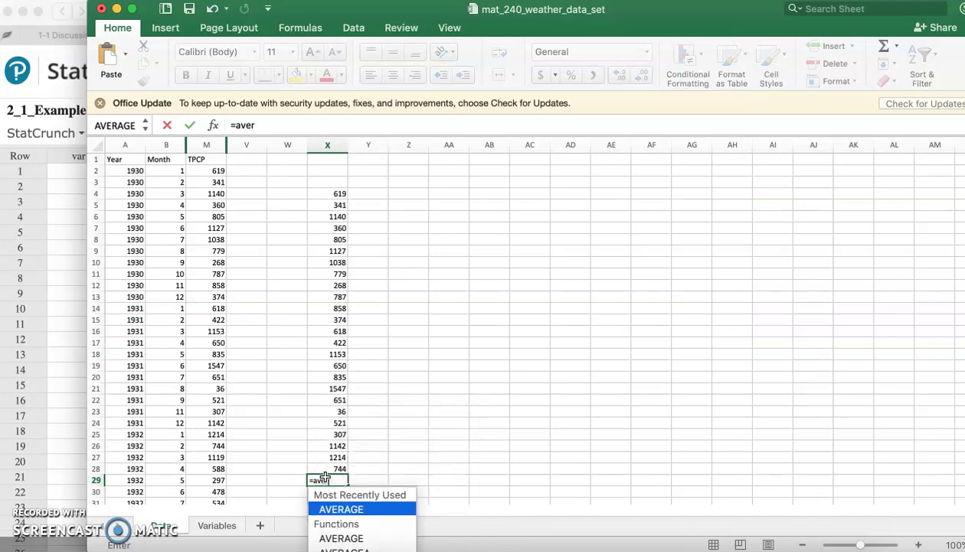
pyautogui.write('age(')
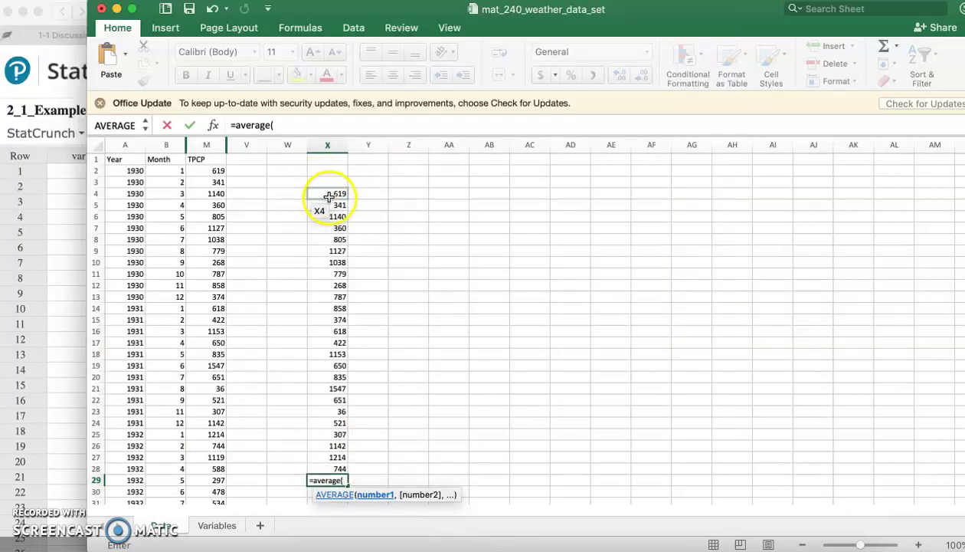
pyautogui.moveTo(329, 193); pyautogui.dragTo(328, 468)
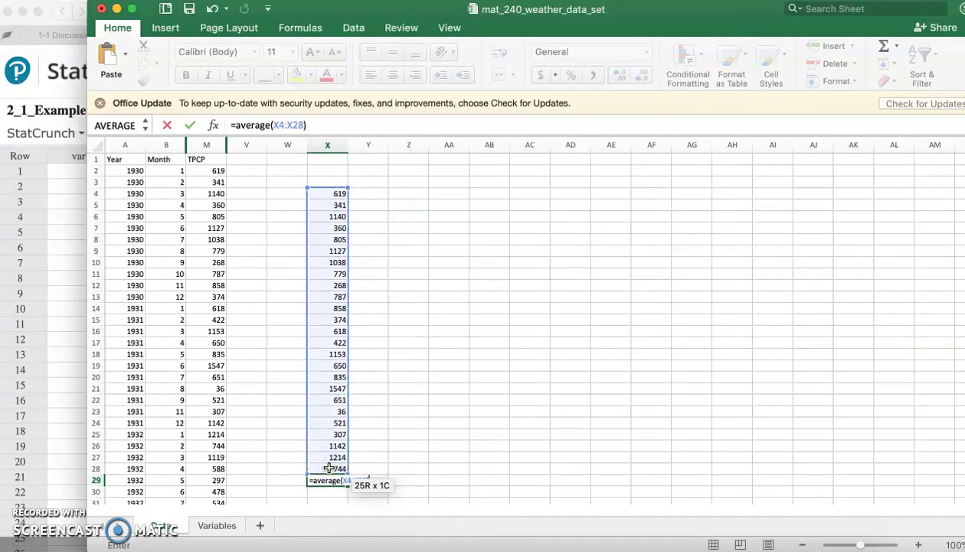
pyautogui.press('Return')
pyautogui.click(330, 481)
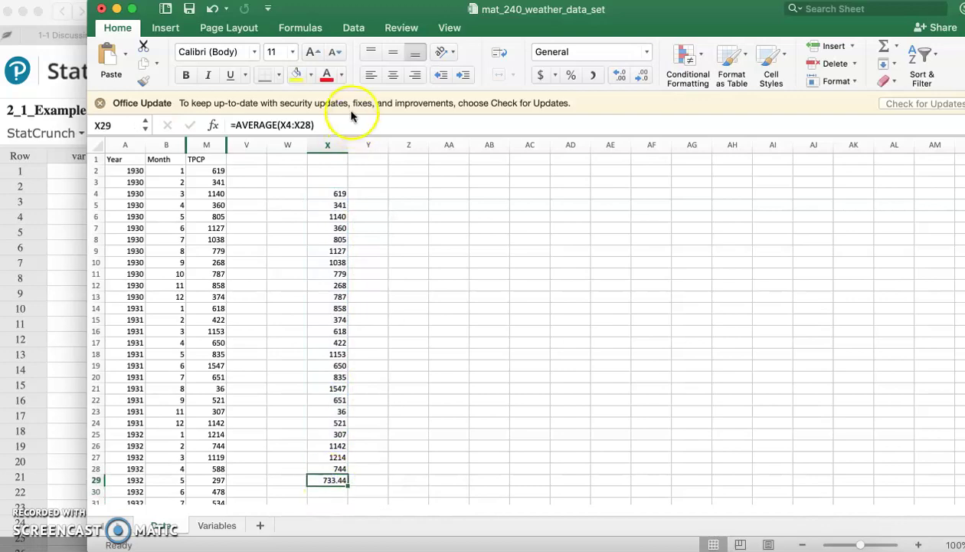
pyautogui.moveTo(323, 10); pyautogui.dragTo(366, 11)
# Fill Y4:Y28 with =X4-$X$29, each value's deviation from the 733.44 mean.
pyautogui.click(419, 191)
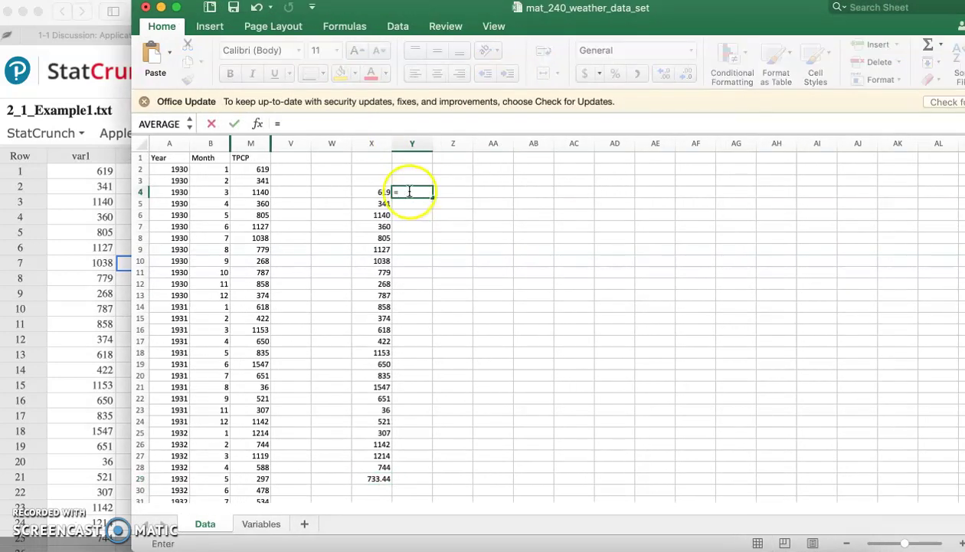
pyautogui.click(378, 191)
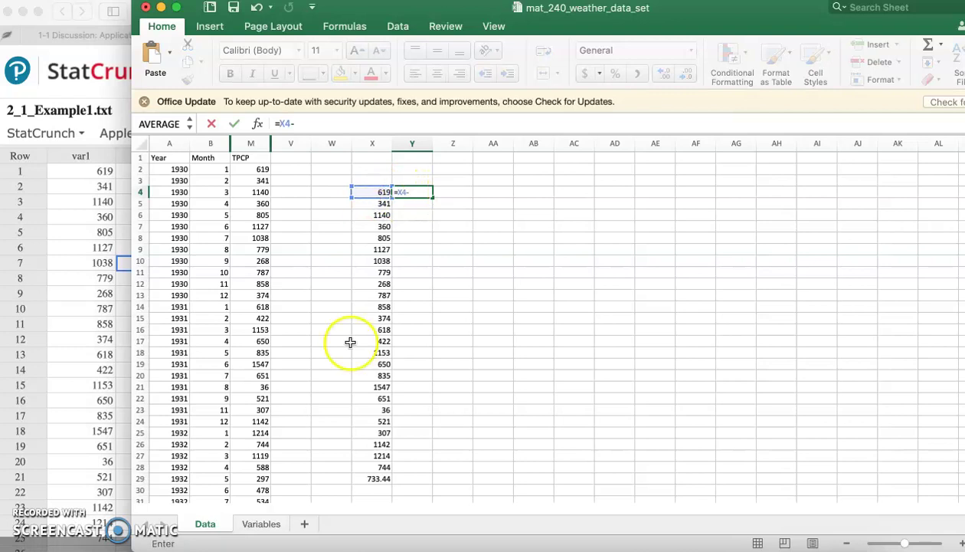
pyautogui.click(379, 478)
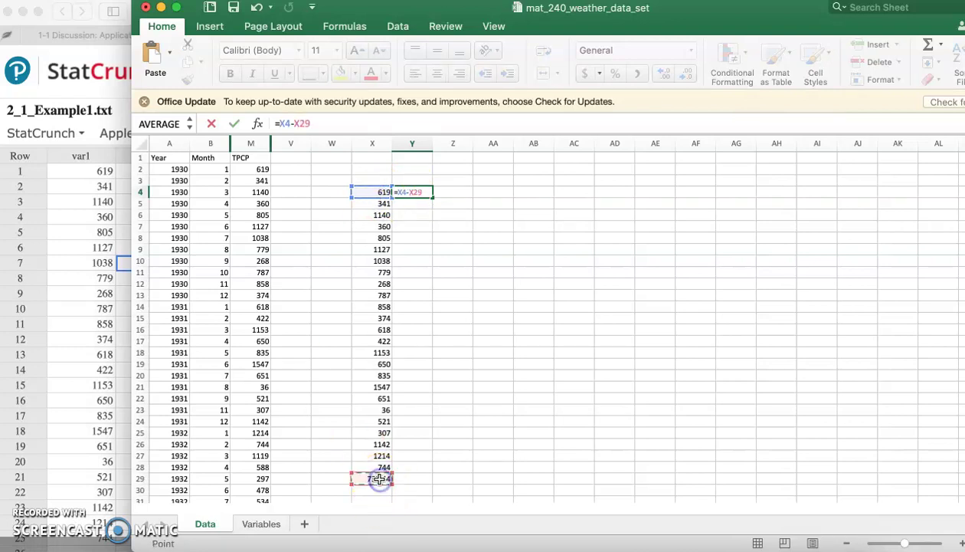
pyautogui.press('Return')
pyautogui.click(422, 192)
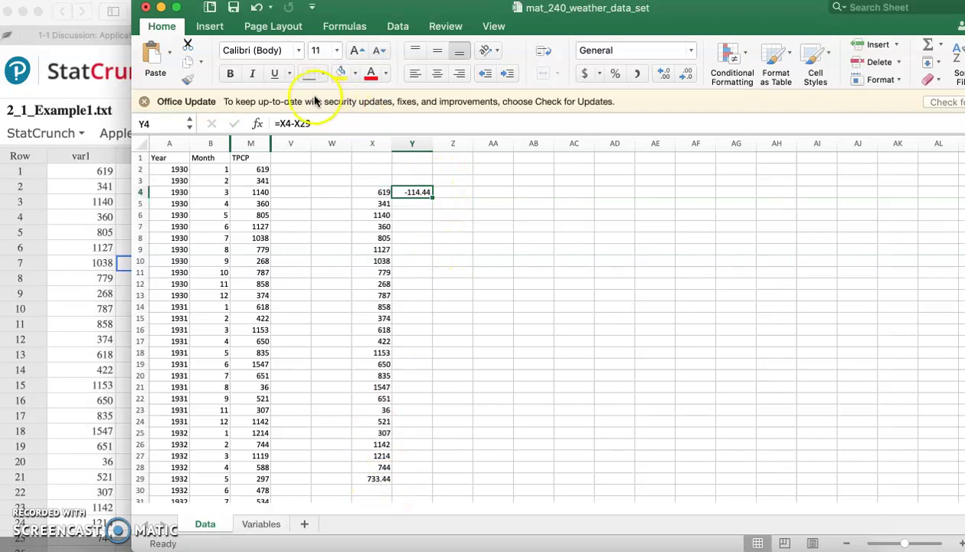
pyautogui.click(295, 122)
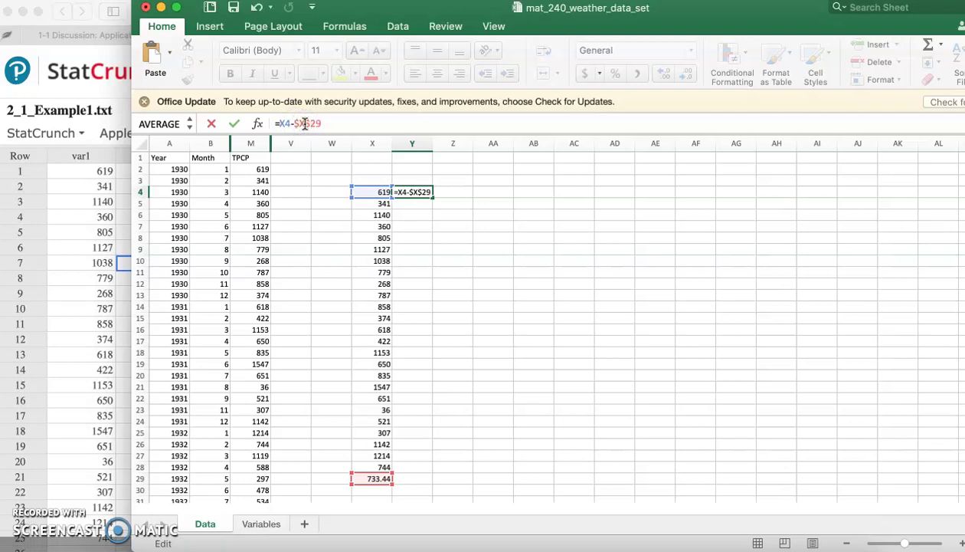
pyautogui.press('Return')
pyautogui.click(414, 193)
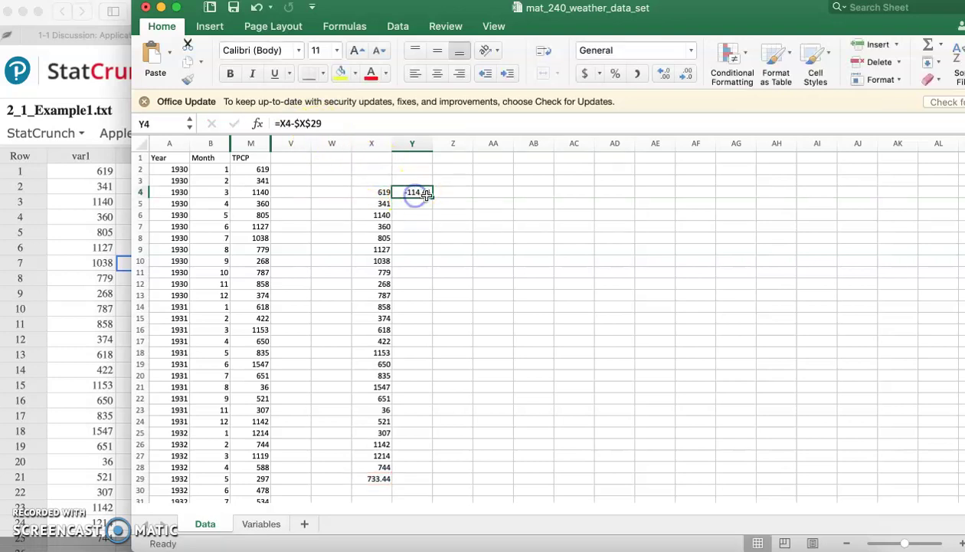
pyautogui.moveTo(433, 197); pyautogui.dragTo(431, 469)
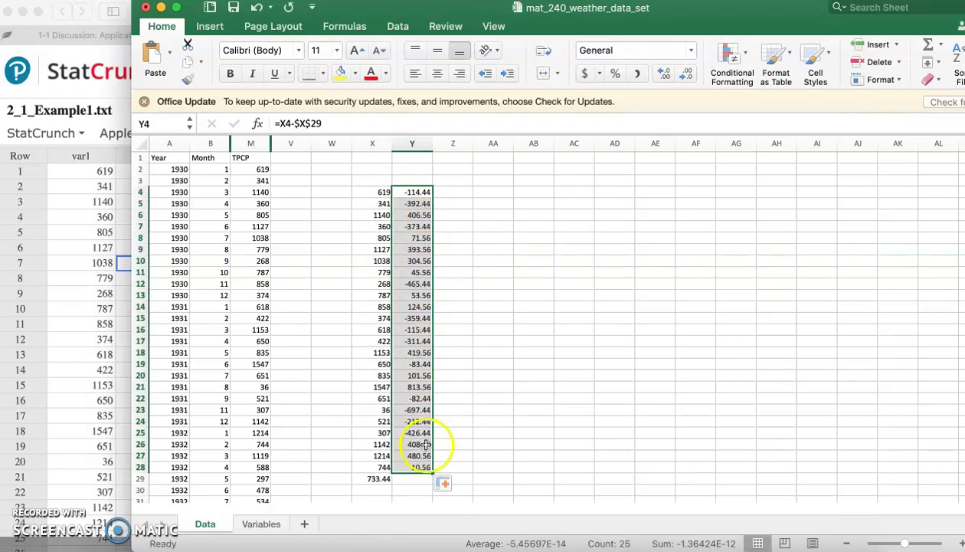
# Fill Z4:Z28 with =Y4^2, the squared deviations.
pyautogui.click(418, 191)
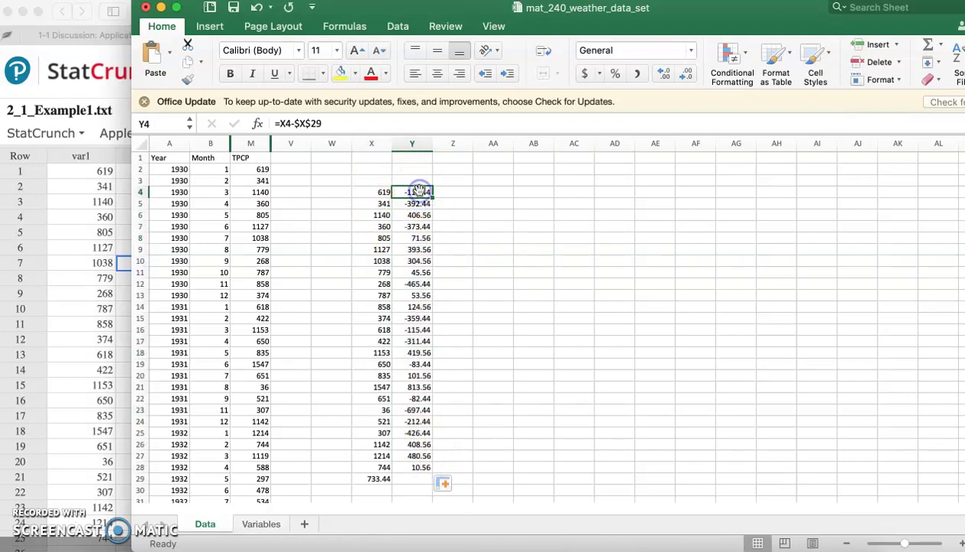
pyautogui.click(443, 194)
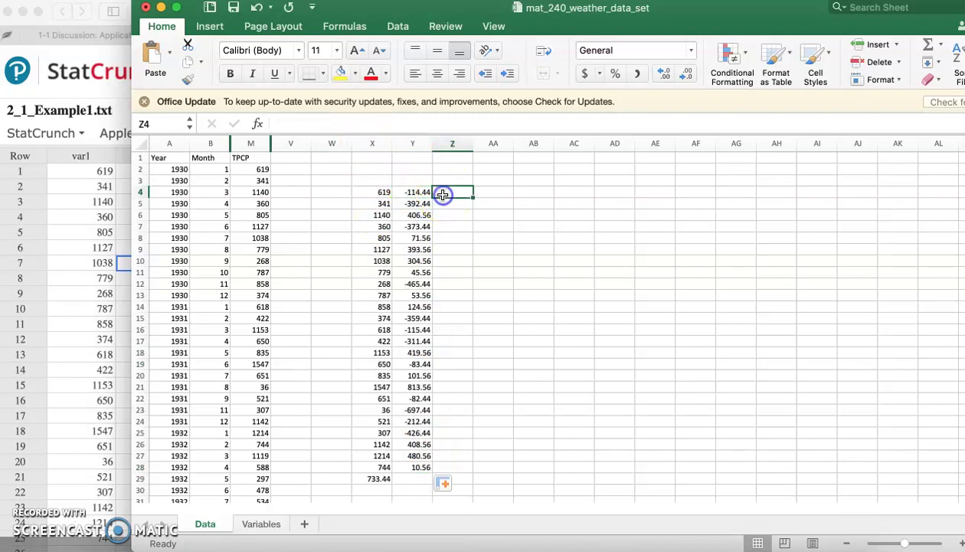
pyautogui.write('=')
pyautogui.click(423, 193)
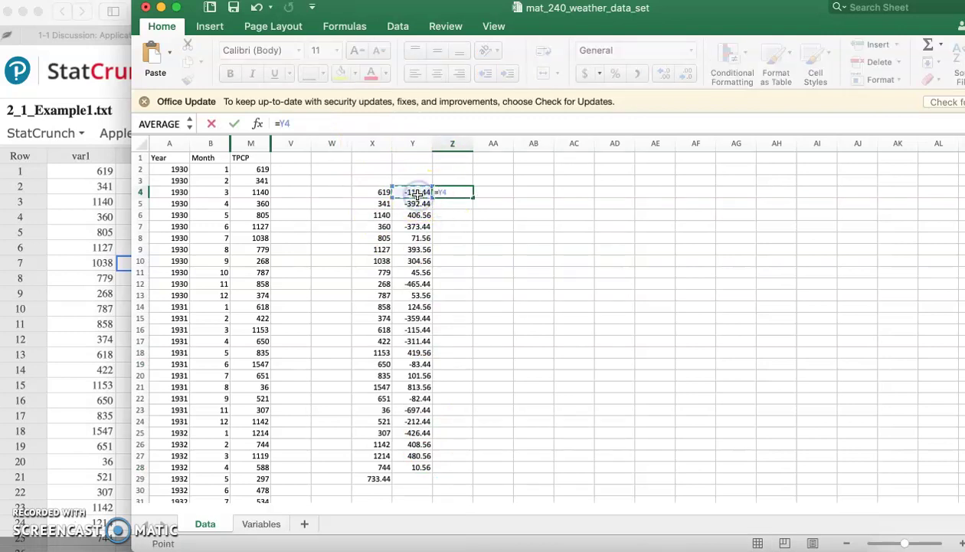
pyautogui.write('^2')
pyautogui.press('Return')
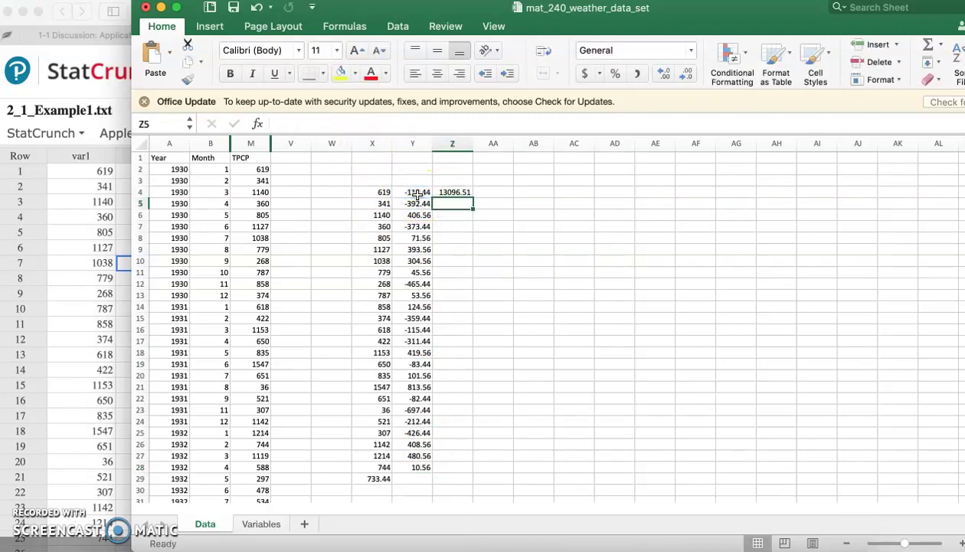
pyautogui.click(464, 192)
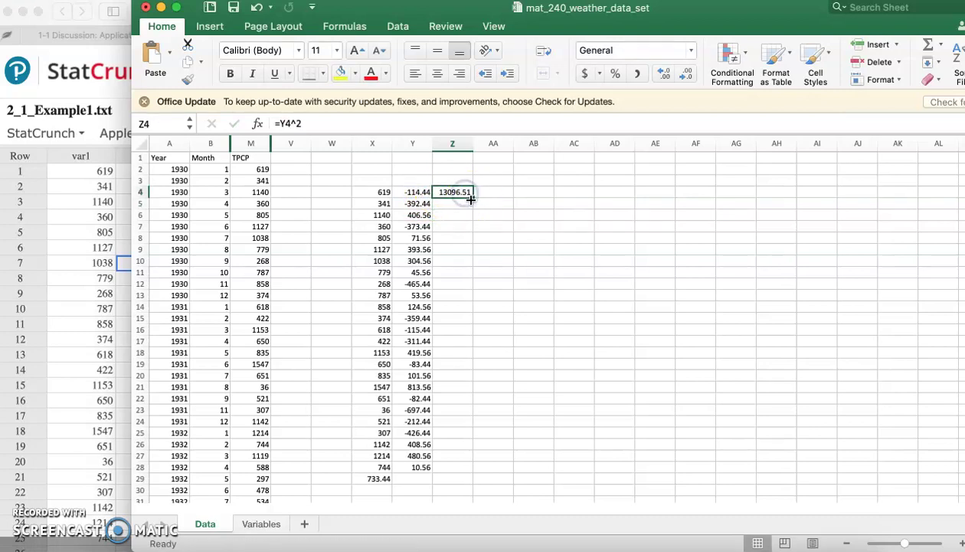
pyautogui.moveTo(473, 198); pyautogui.dragTo(460, 474)
# Enter =SQRT(SUM(Z4:Z28)/24) in Z29, giving standard deviation 363.6959.
pyautogui.click(457, 479)
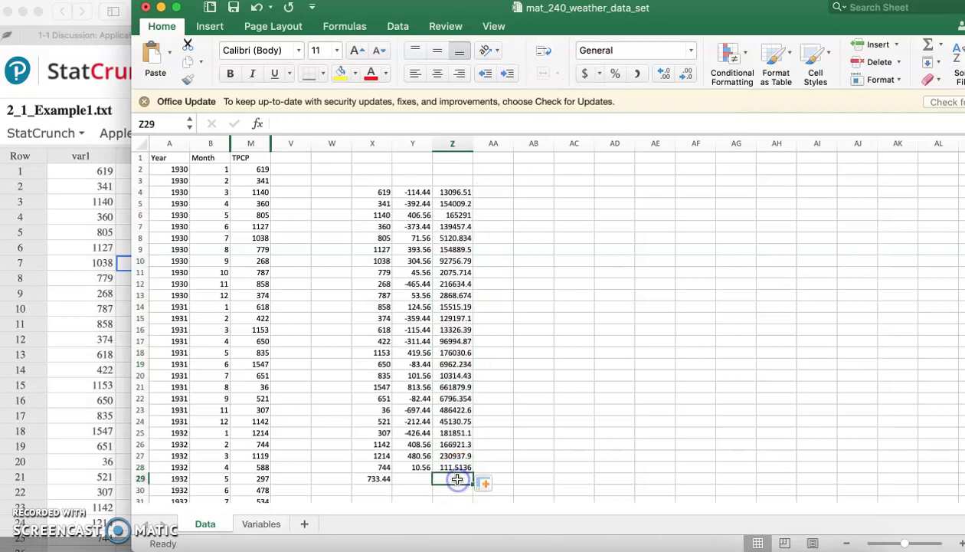
pyautogui.write('=sum(')
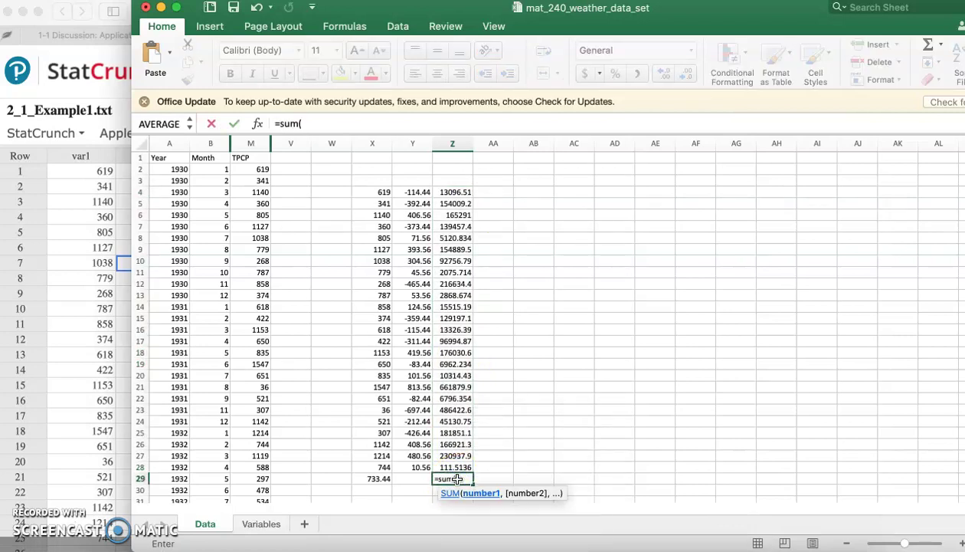
pyautogui.click(455, 194)
pyautogui.moveTo(455, 195); pyautogui.dragTo(454, 463)
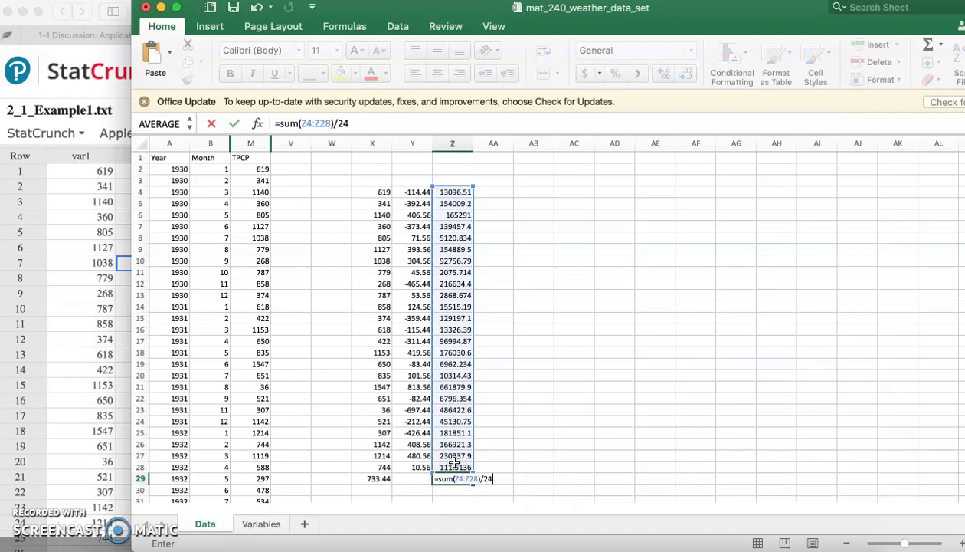
pyautogui.click(440, 479)
pyautogui.write('sqrt(')
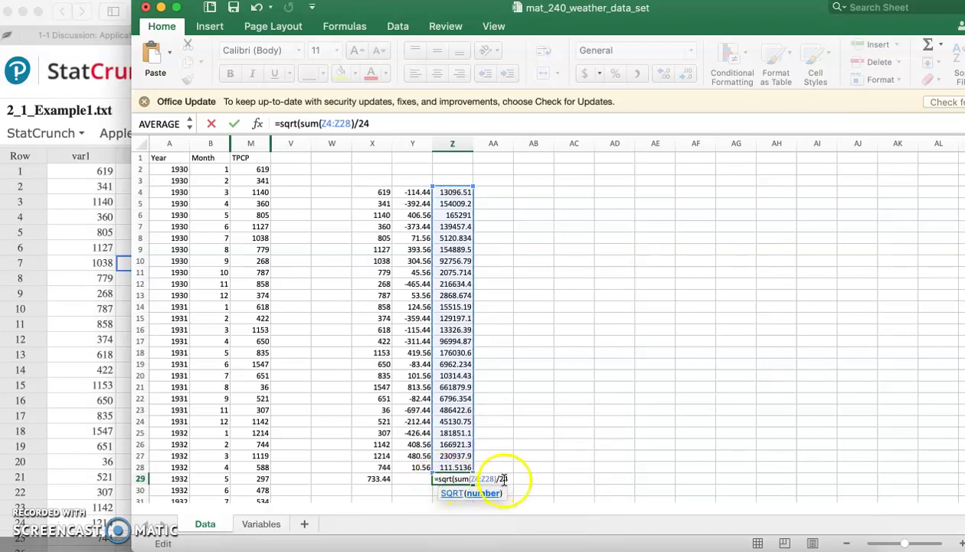
pyautogui.click(507, 479)
pyautogui.write(')')
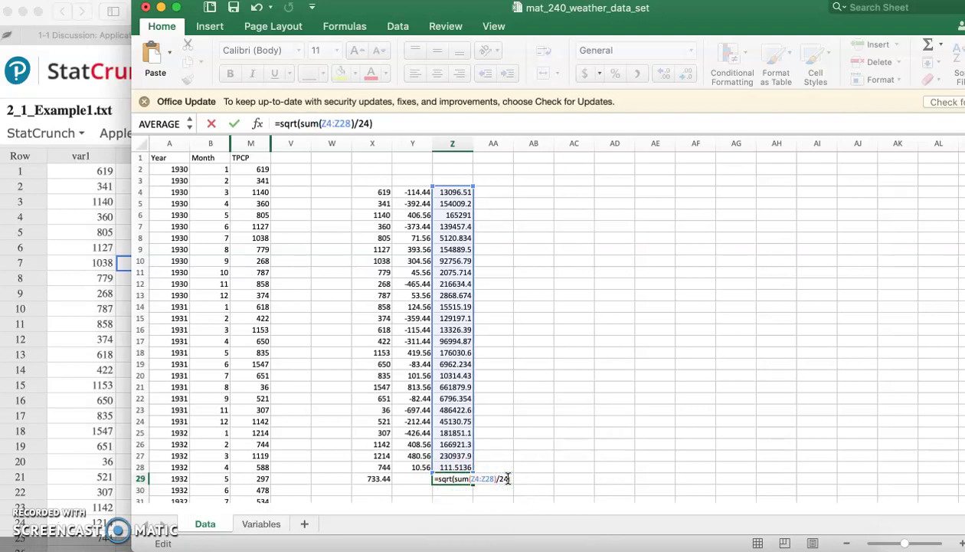
pyautogui.press('Return')
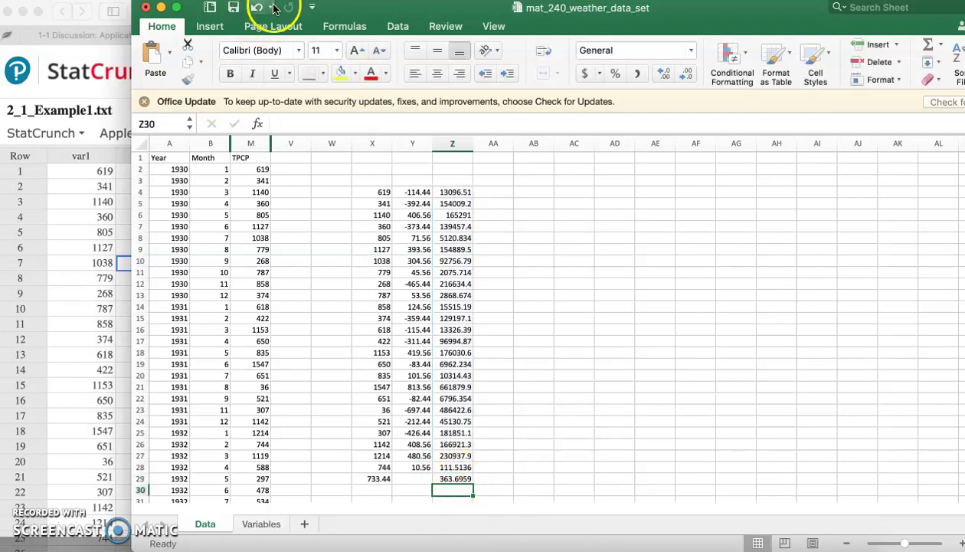
pyautogui.moveTo(332, 10)
pyautogui.mouseDown()
pyautogui.moveTo(502, 272)
pyautogui.moveTo(478, 275)
pyautogui.moveTo(435, 116)
pyautogui.moveTo(332, 10)
pyautogui.mouseUp()
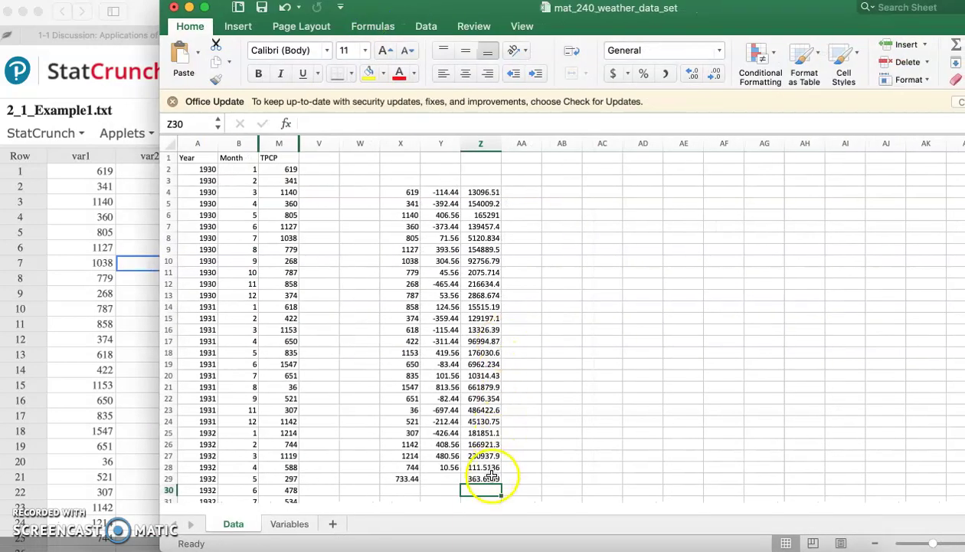
pyautogui.click(491, 476)
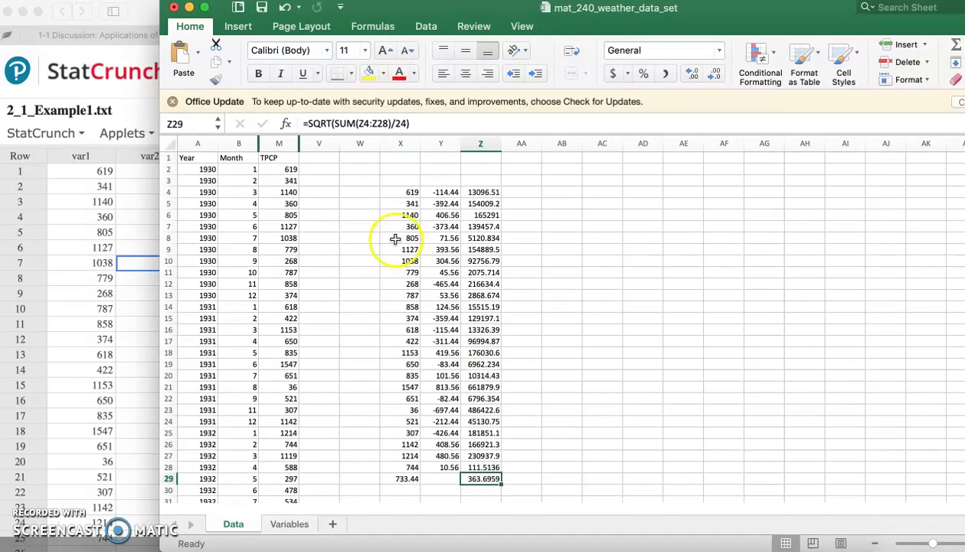
pyautogui.click(431, 195)
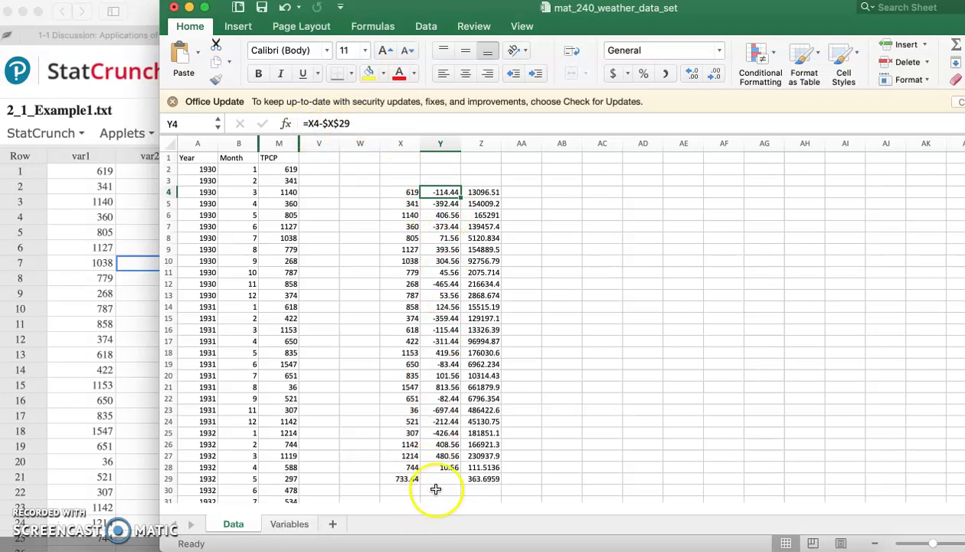
pyautogui.click(479, 191)
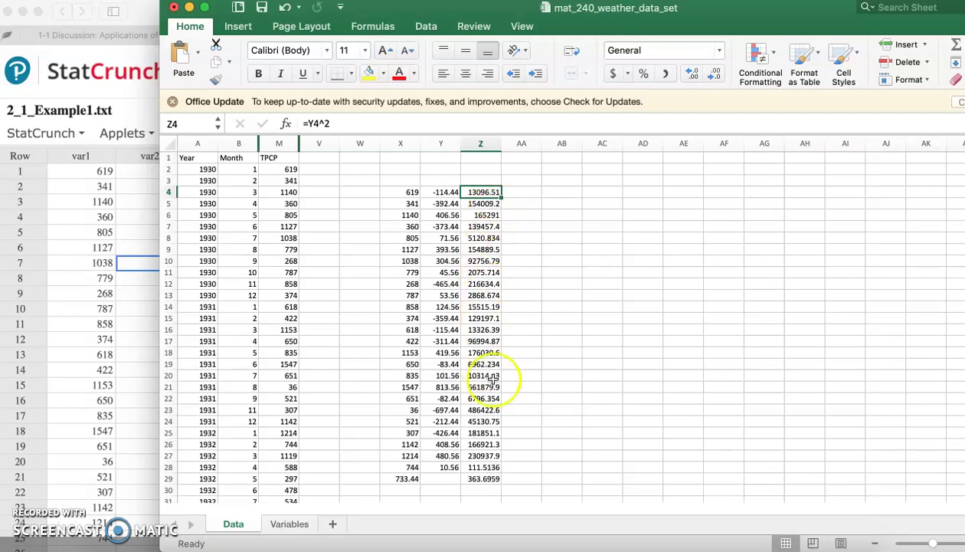
pyautogui.doubleClick(485, 478)
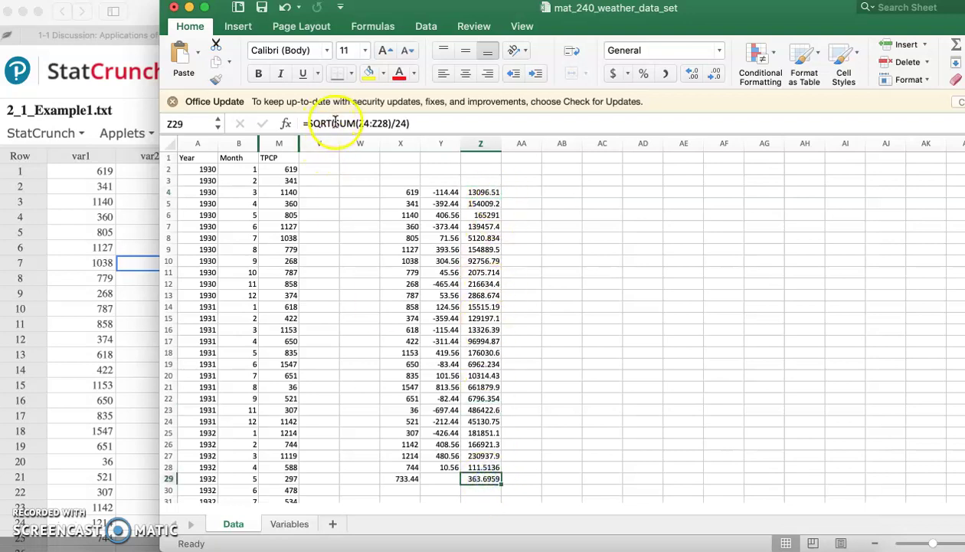
pyautogui.moveTo(349, 123); pyautogui.dragTo(405, 124)
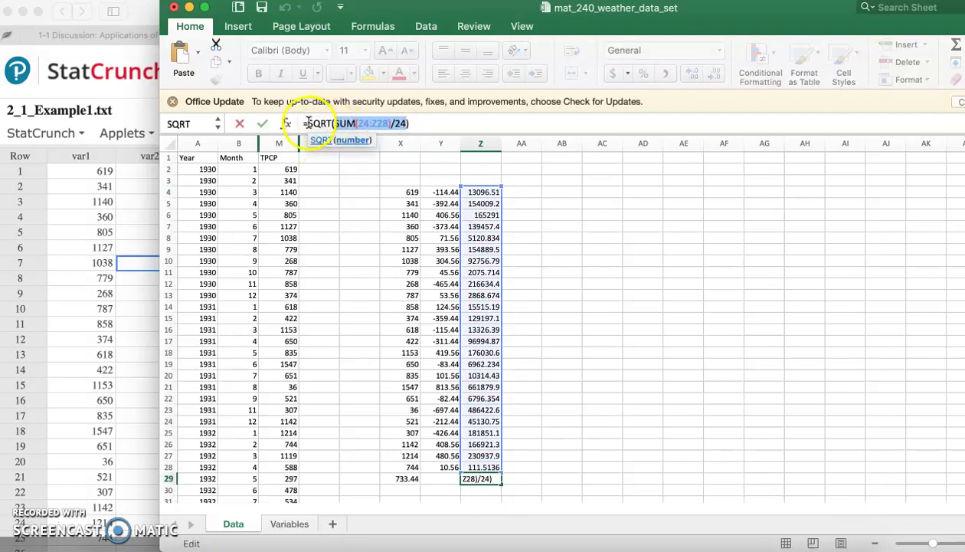
pyautogui.moveTo(303, 123); pyautogui.dragTo(325, 123)
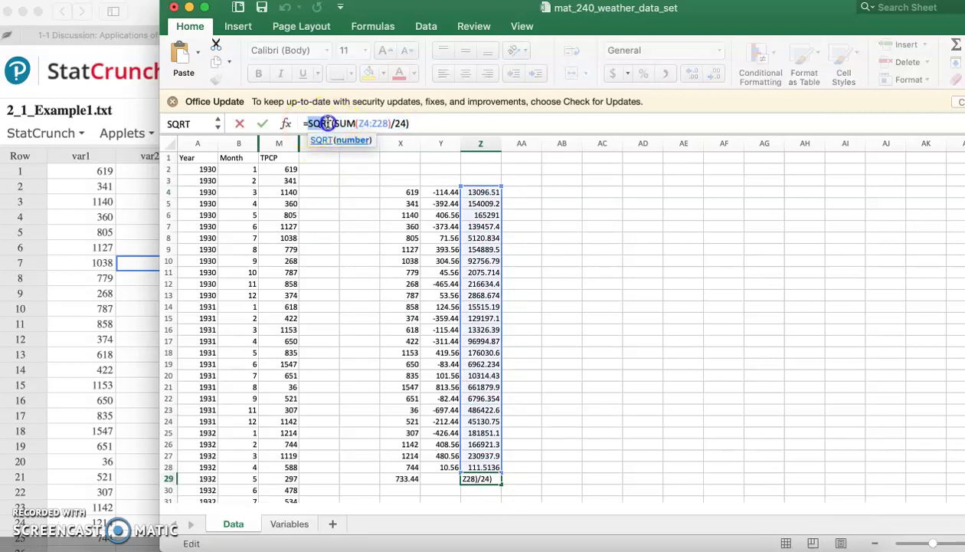
pyautogui.click(544, 341)
pyautogui.press('XF86MonBrightnessDown')
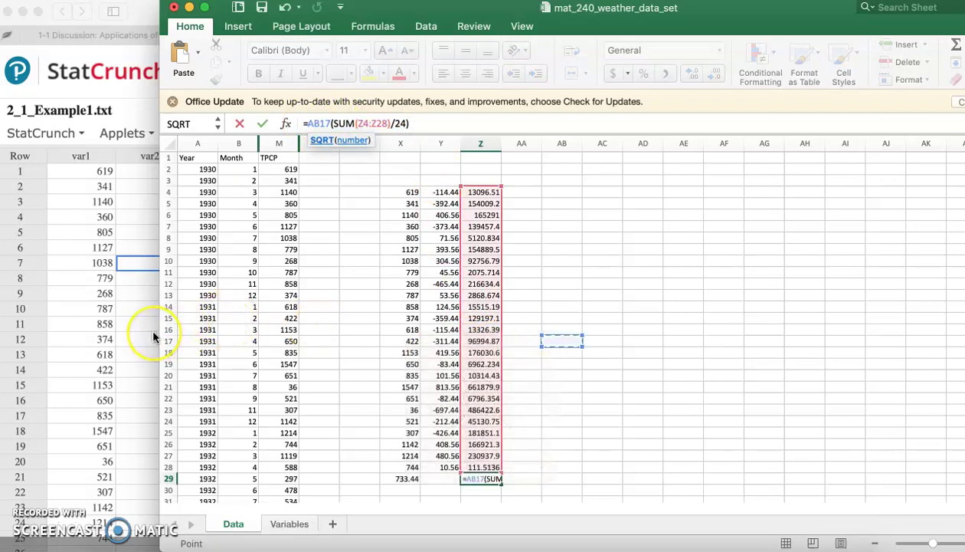
pyautogui.press('Escape')
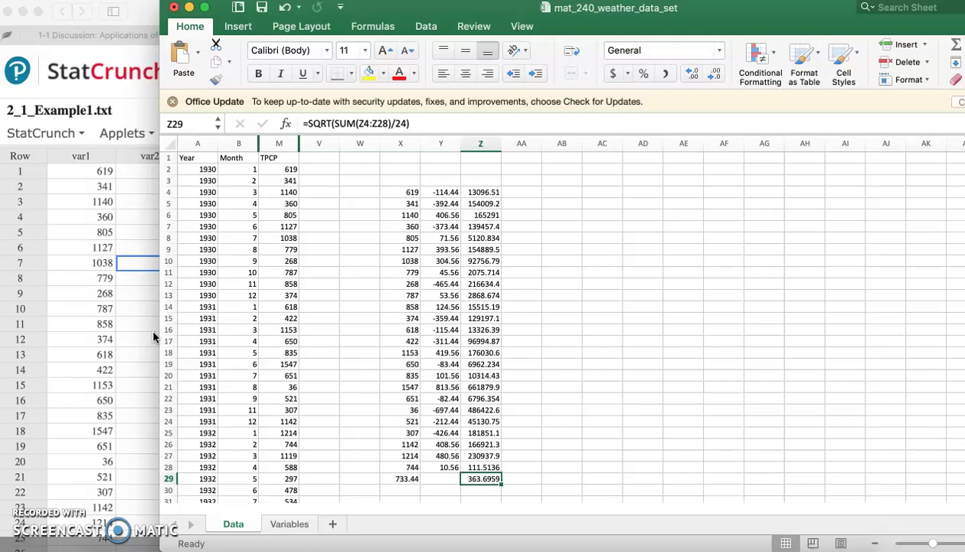
# Build a frequency histogram of var1 with Graph > Histogram.
pyautogui.click(112, 305)
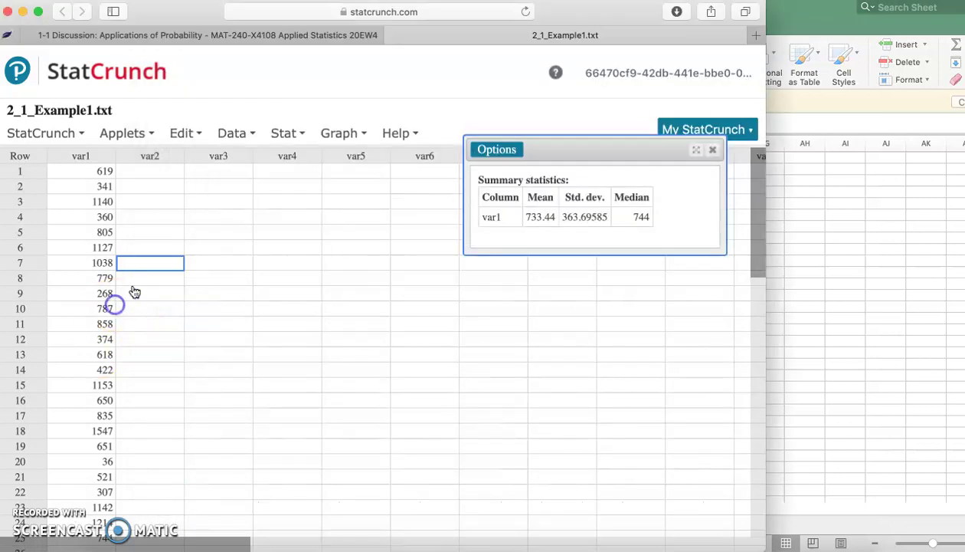
pyautogui.click(342, 133)
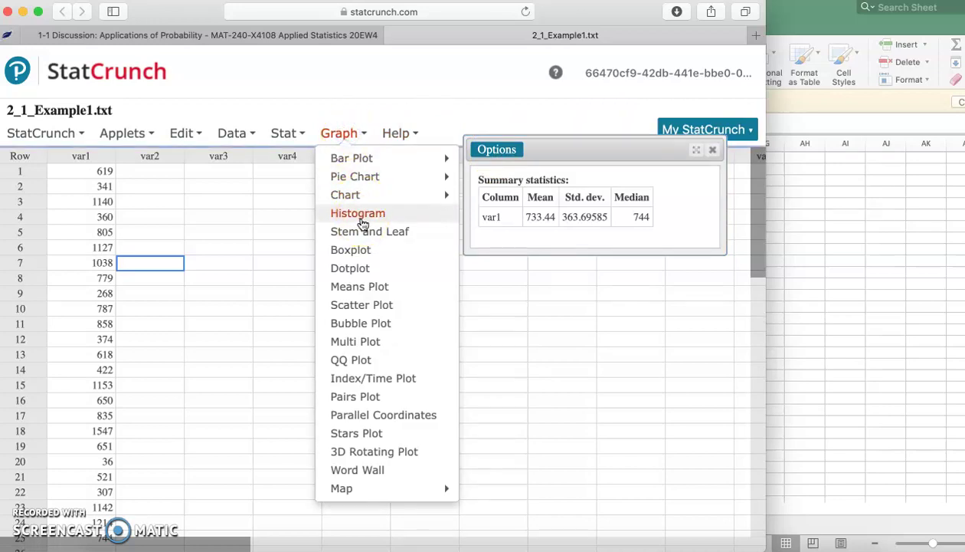
pyautogui.click(361, 217)
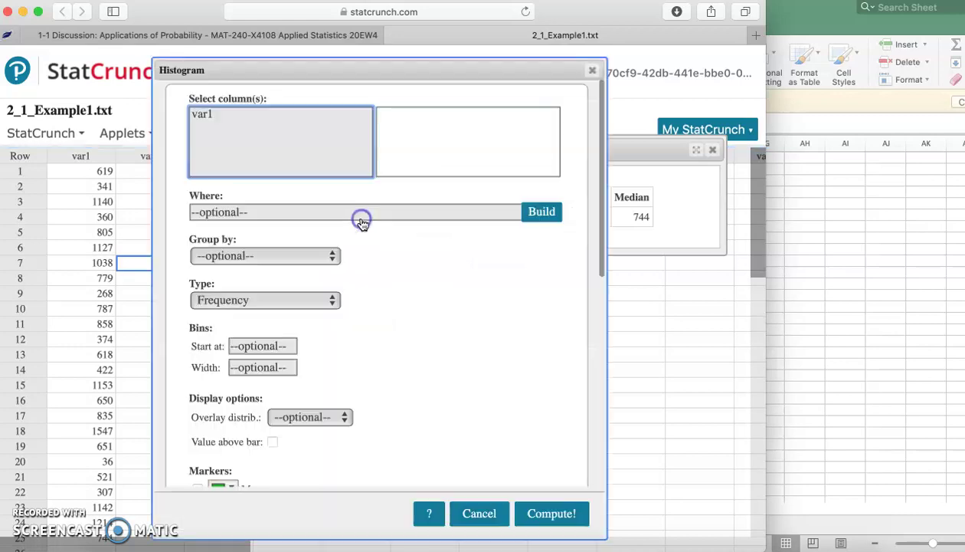
pyautogui.click(217, 117)
pyautogui.click(551, 512)
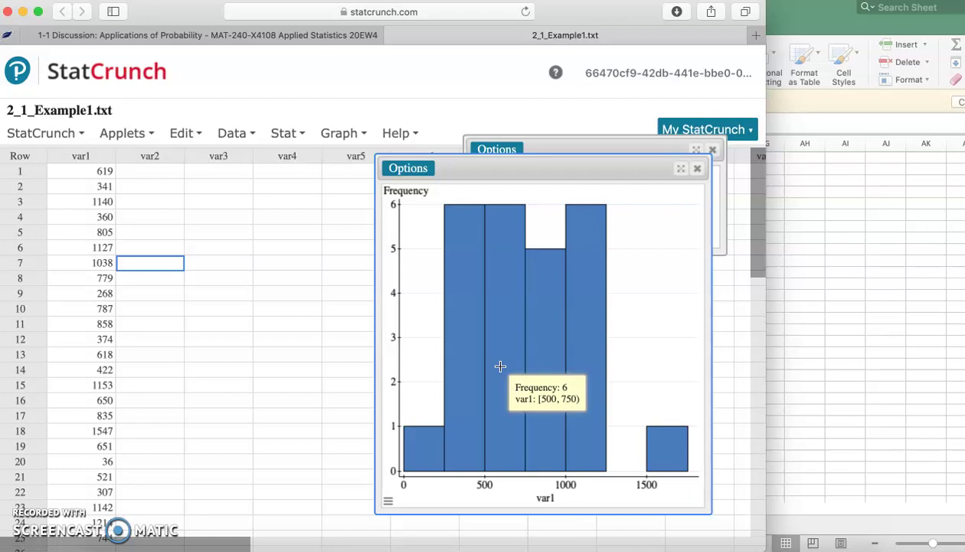
pyautogui.click(286, 308)
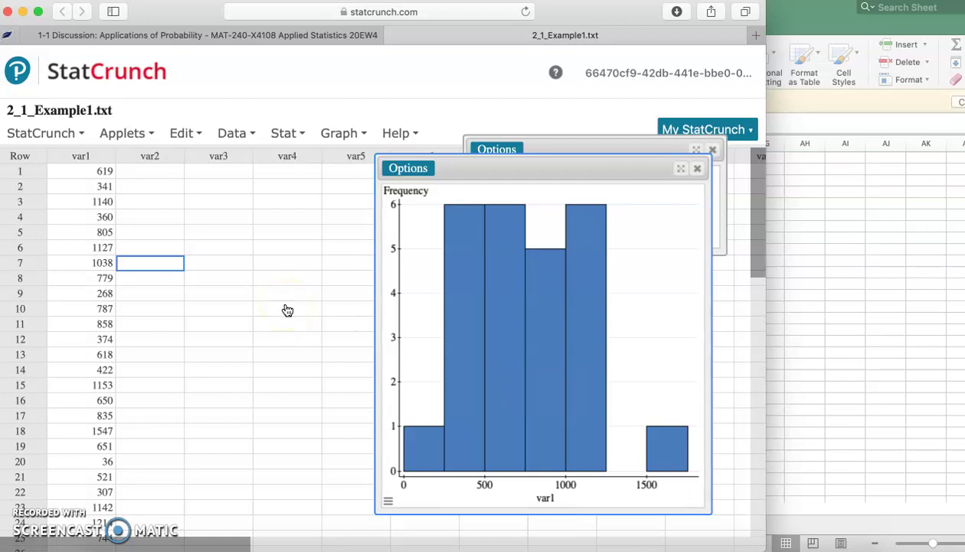